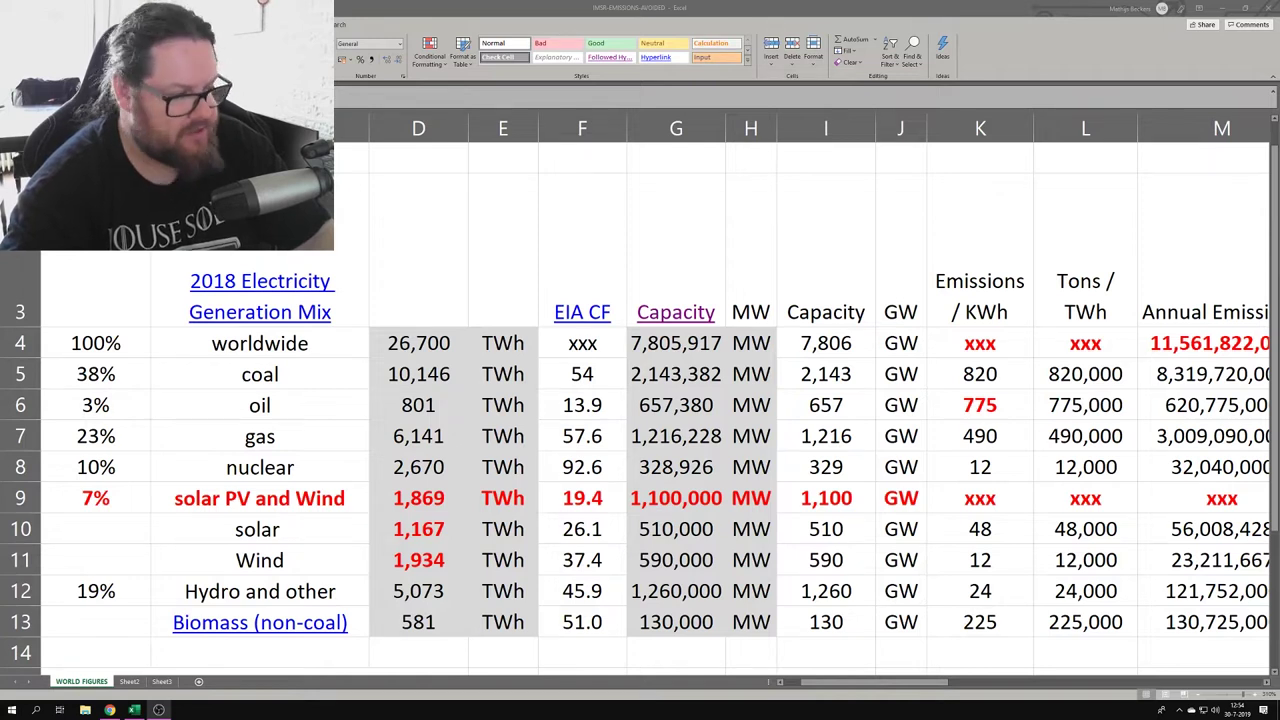
Step: Review the 2018 electricity generation mix table, checking the capacity factors for hydro and gas and the worldwide generation figure
{"action": "scroll", "coordinate": [1035, 444], "scroll_direction": "down", "scroll_amount": 3}
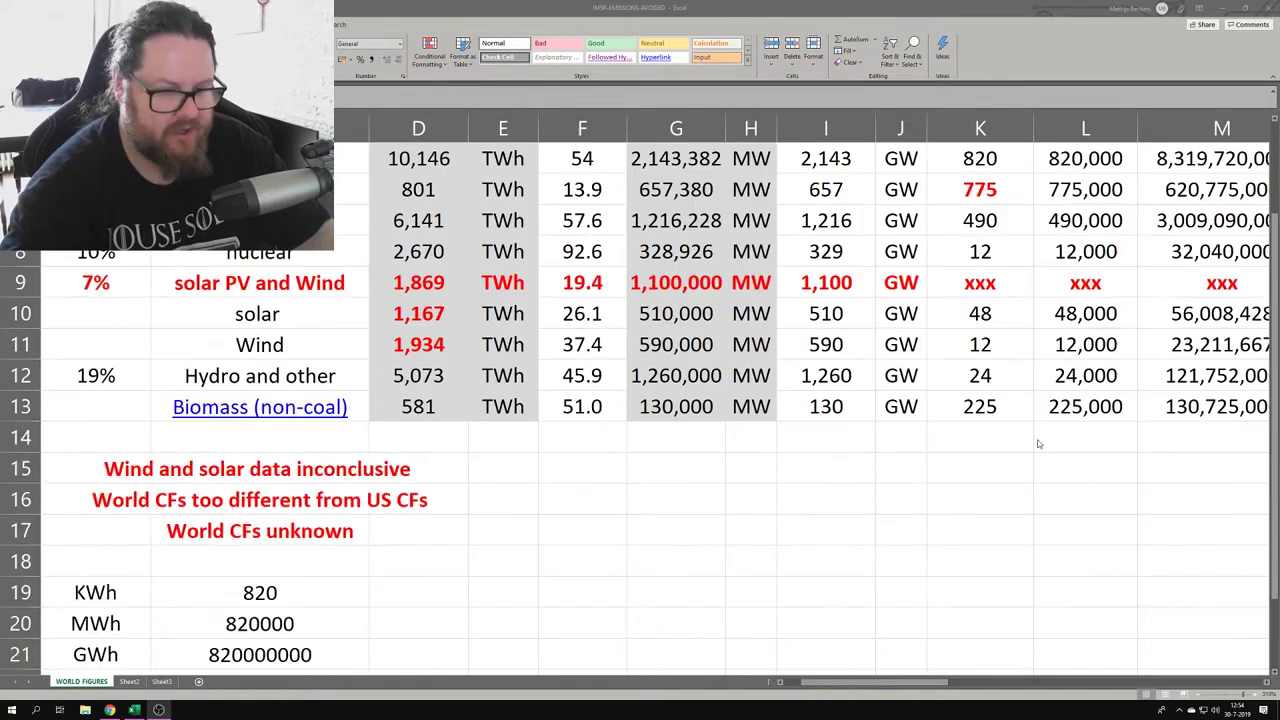
{"action": "scroll", "coordinate": [1035, 445], "scroll_direction": "up", "scroll_amount": 3}
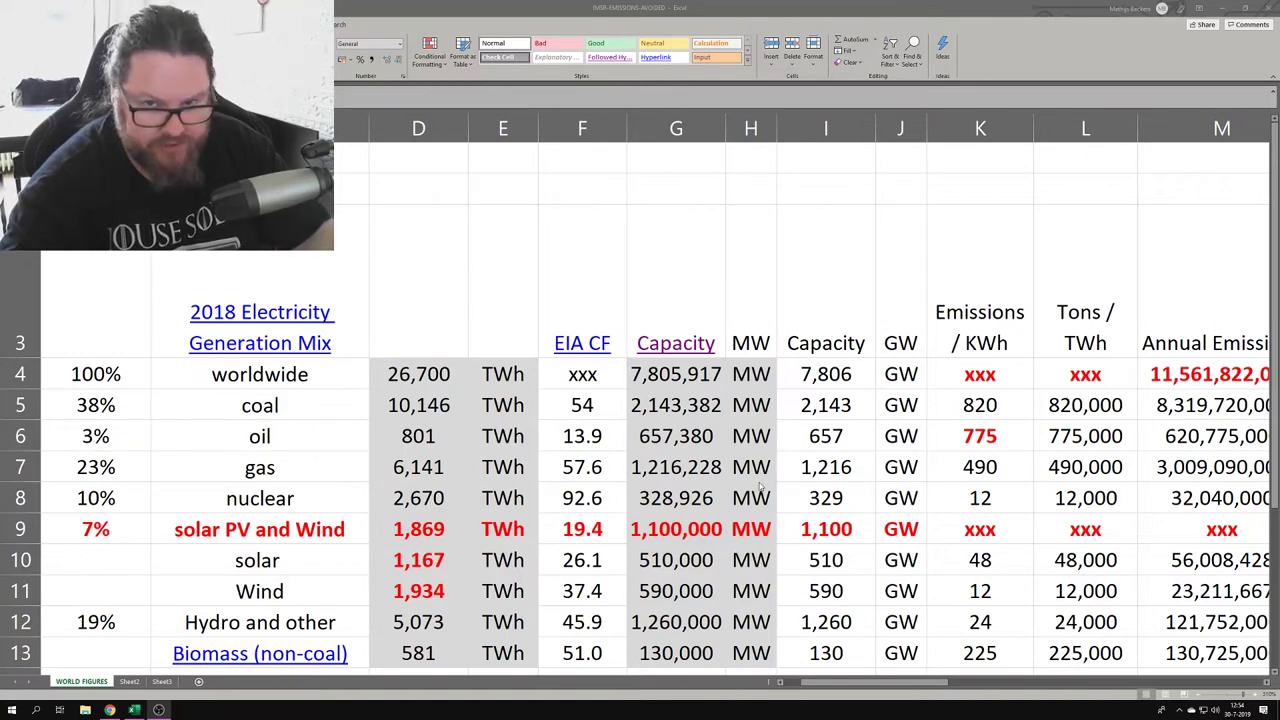
{"action": "left_click", "coordinate": [912, 685]}
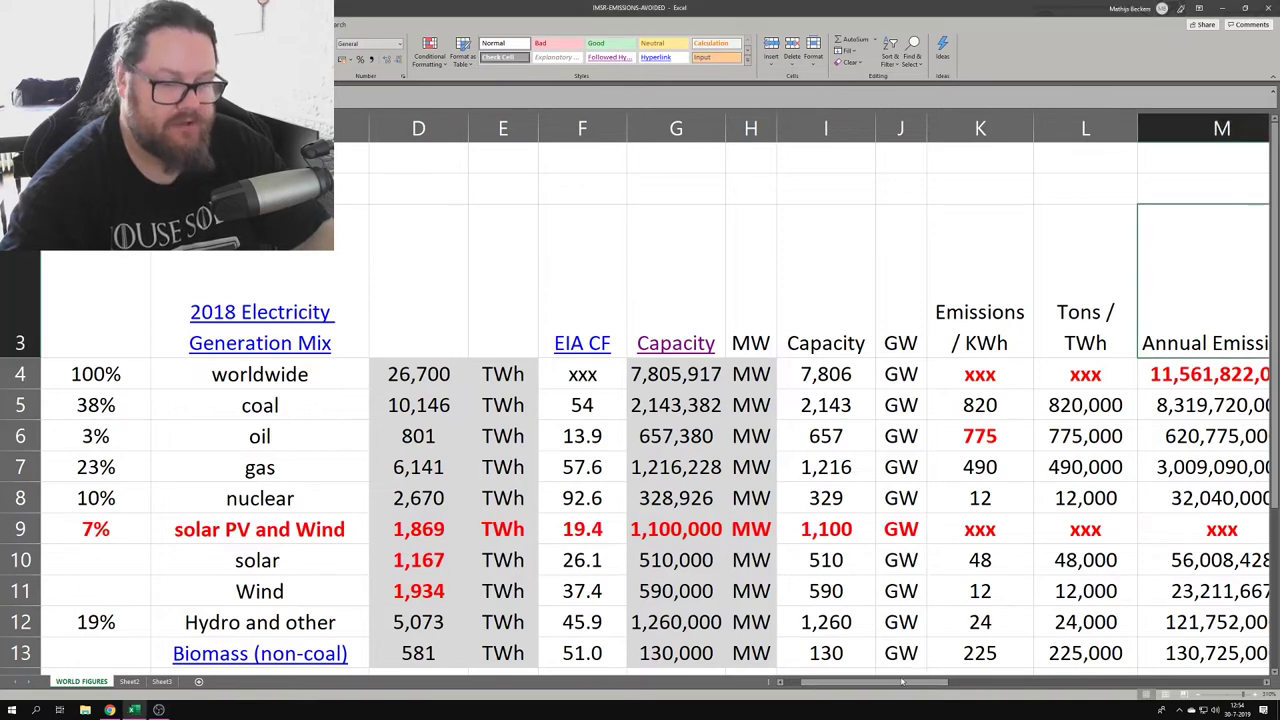
{"action": "mouse_move", "coordinate": [900, 687]}
{"action": "left_mouse_down"}
{"action": "mouse_move", "coordinate": [936, 687]}
{"action": "mouse_move", "coordinate": [899, 690]}
{"action": "left_mouse_up"}
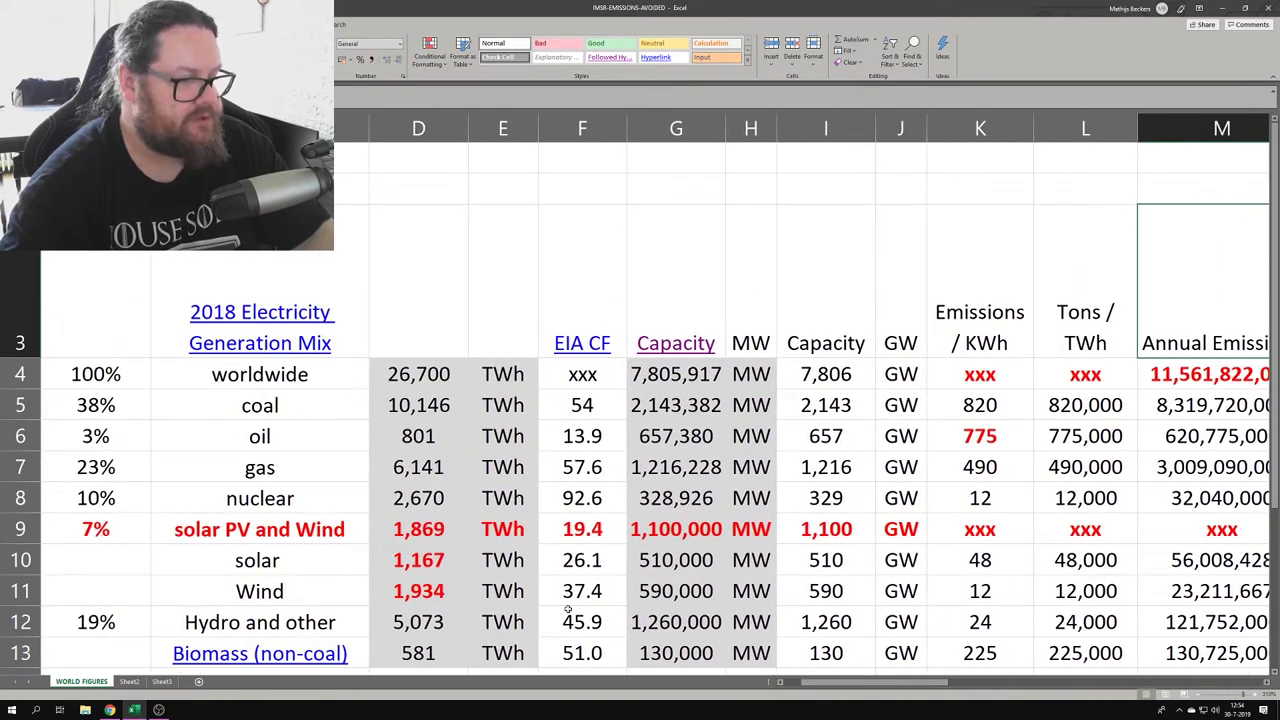
{"action": "left_click", "coordinate": [583, 600]}
{"action": "left_click", "coordinate": [587, 626]}
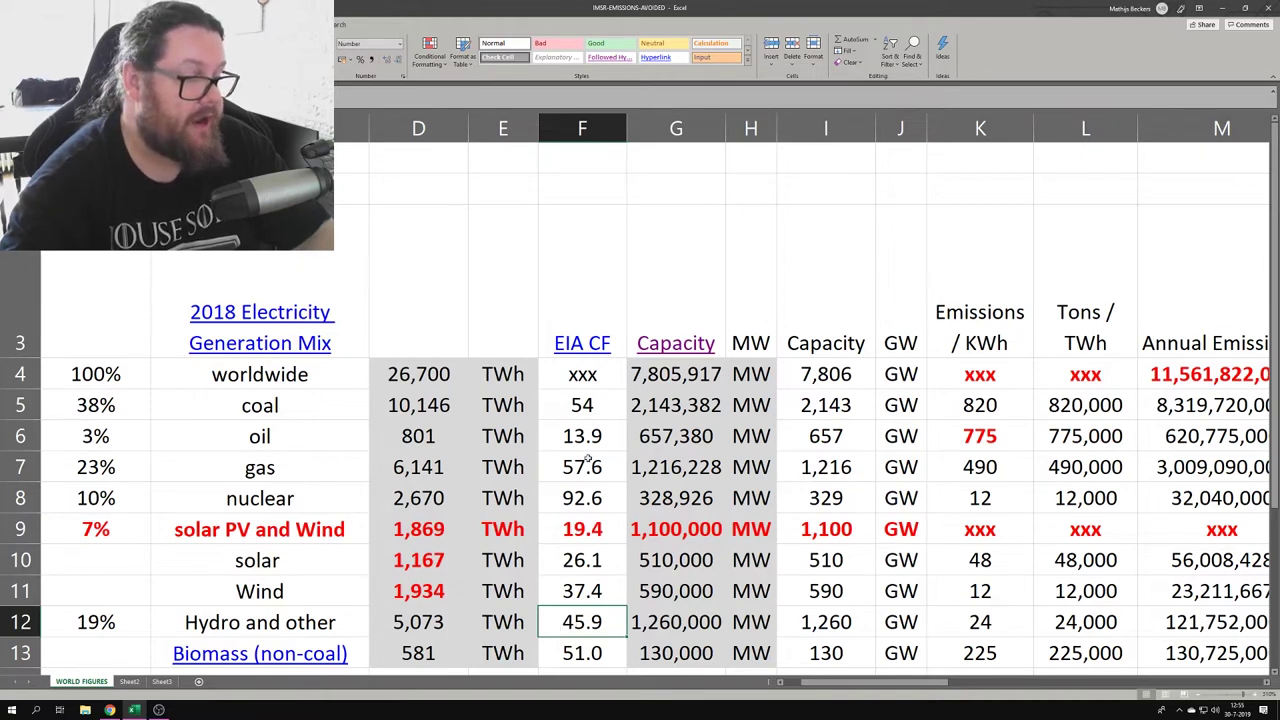
{"action": "left_click", "coordinate": [585, 466]}
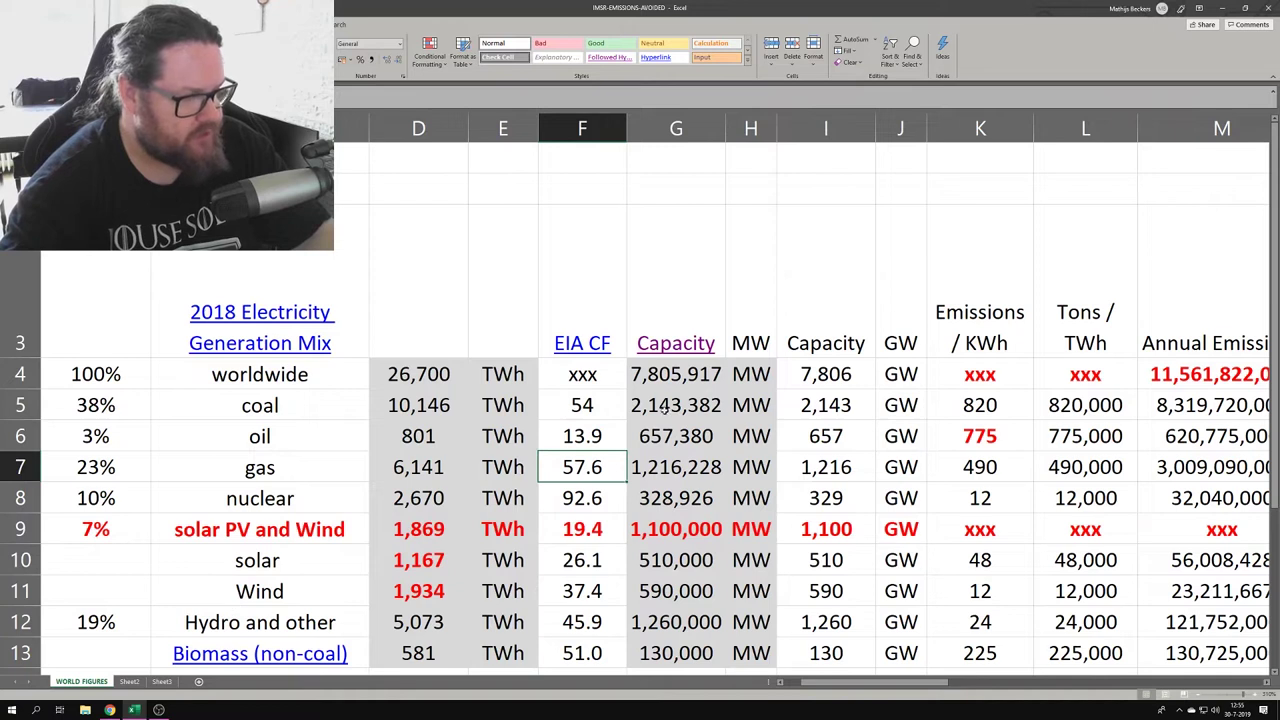
{"action": "left_click", "coordinate": [416, 373]}
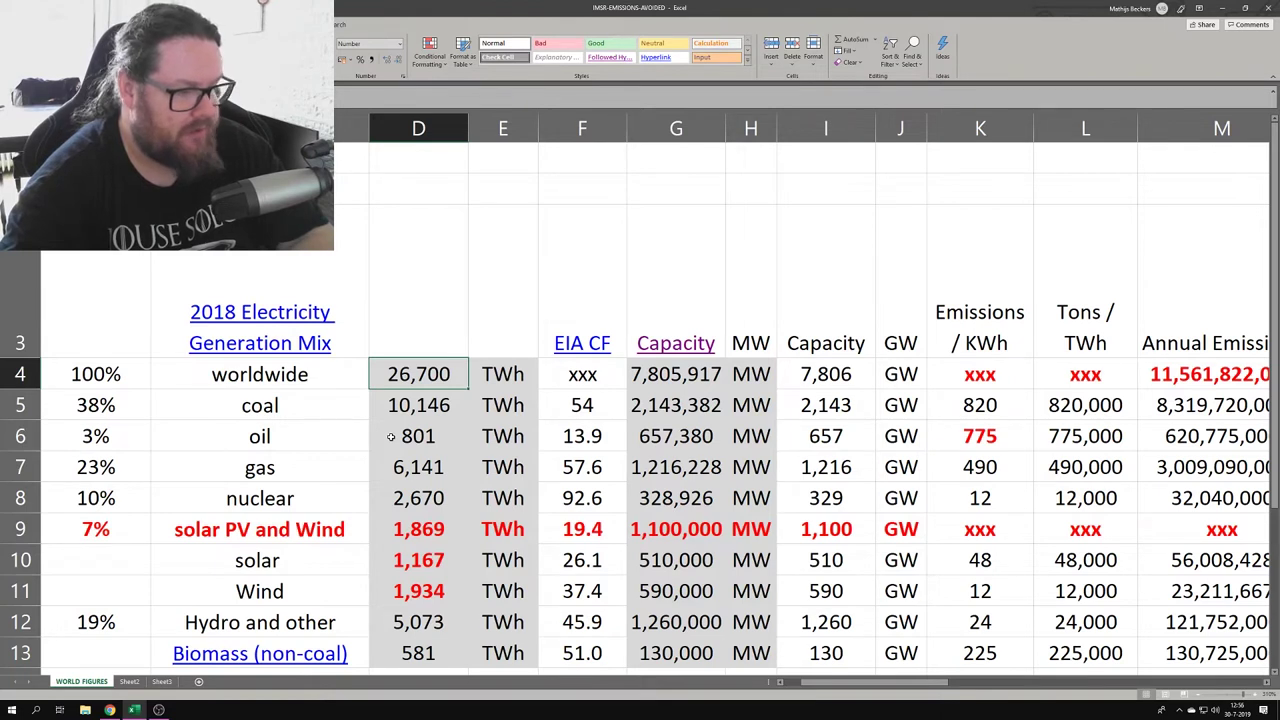
Step: Examine the annual generation figures for solar and wind alongside the combined solar PV and wind row in D9:D11
{"action": "scroll", "coordinate": [390, 440], "scroll_direction": "down", "scroll_amount": 3}
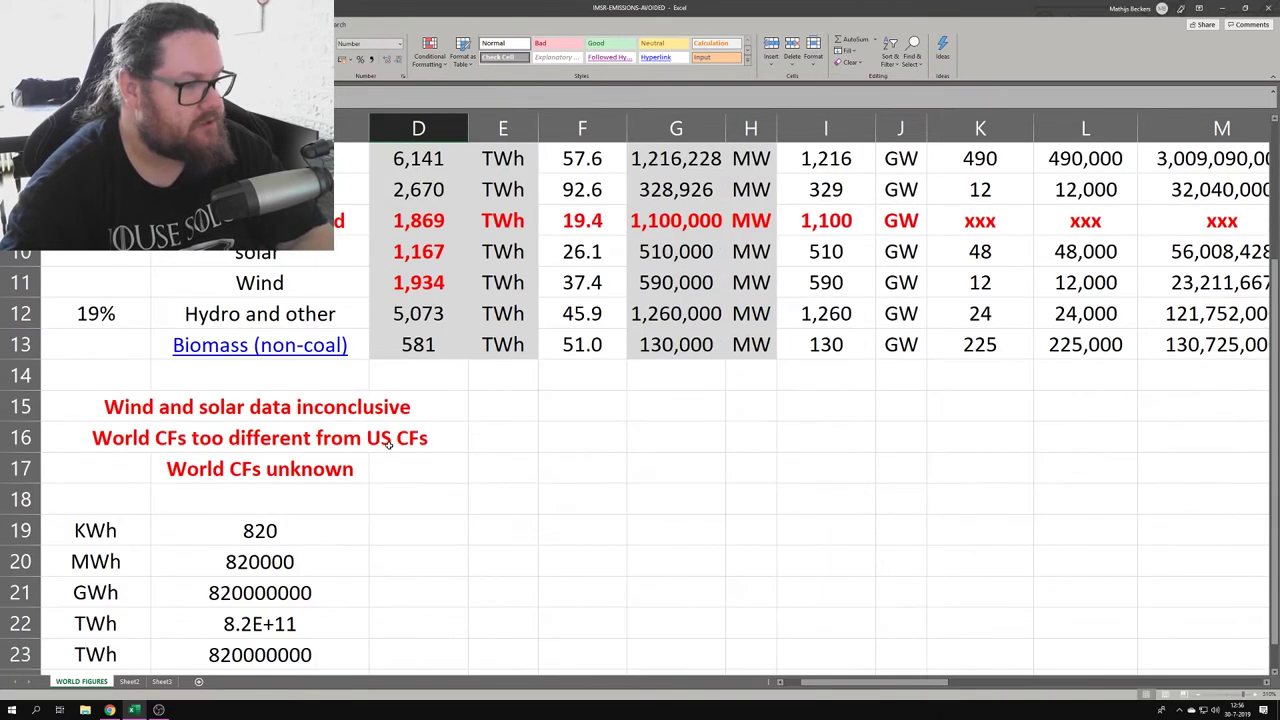
{"action": "scroll", "coordinate": [389, 445], "scroll_direction": "up", "scroll_amount": 1}
{"action": "scroll", "coordinate": [389, 445], "scroll_direction": "up", "scroll_amount": 1}
{"action": "scroll", "coordinate": [389, 450], "scroll_direction": "down", "scroll_amount": 1}
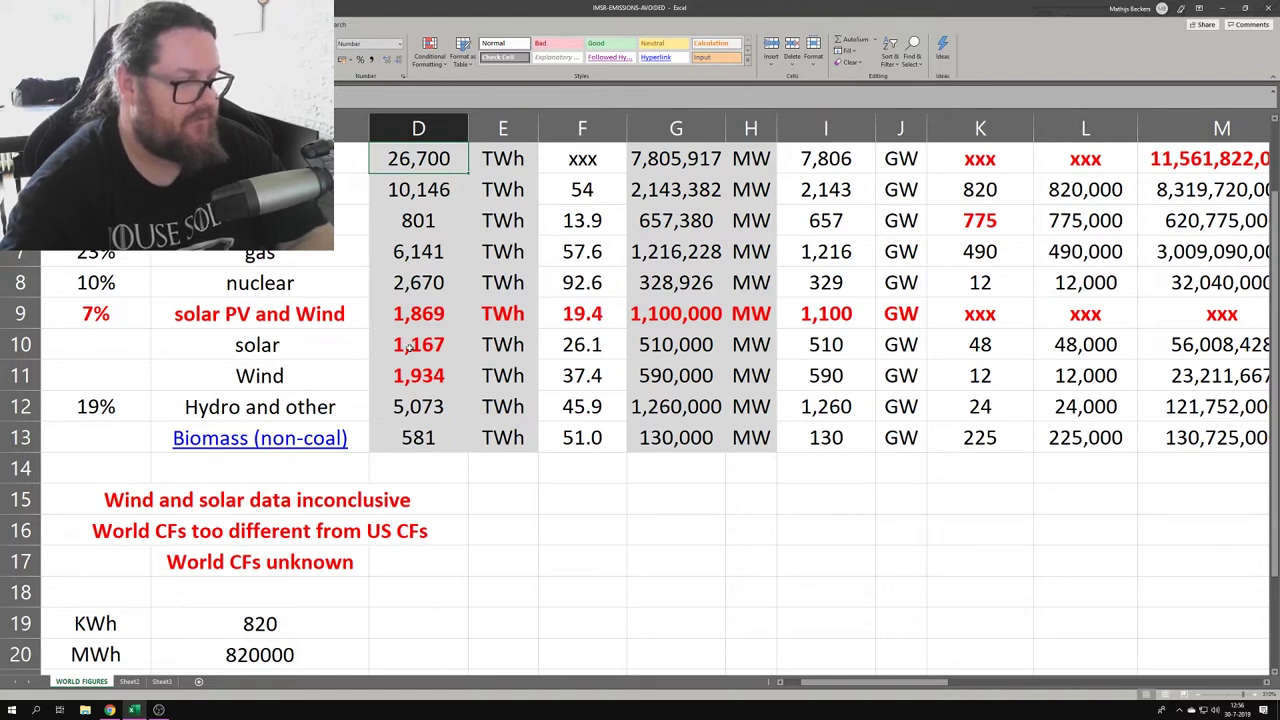
{"action": "left_click_drag", "start_coordinate": [410, 348], "coordinate": [411, 371]}
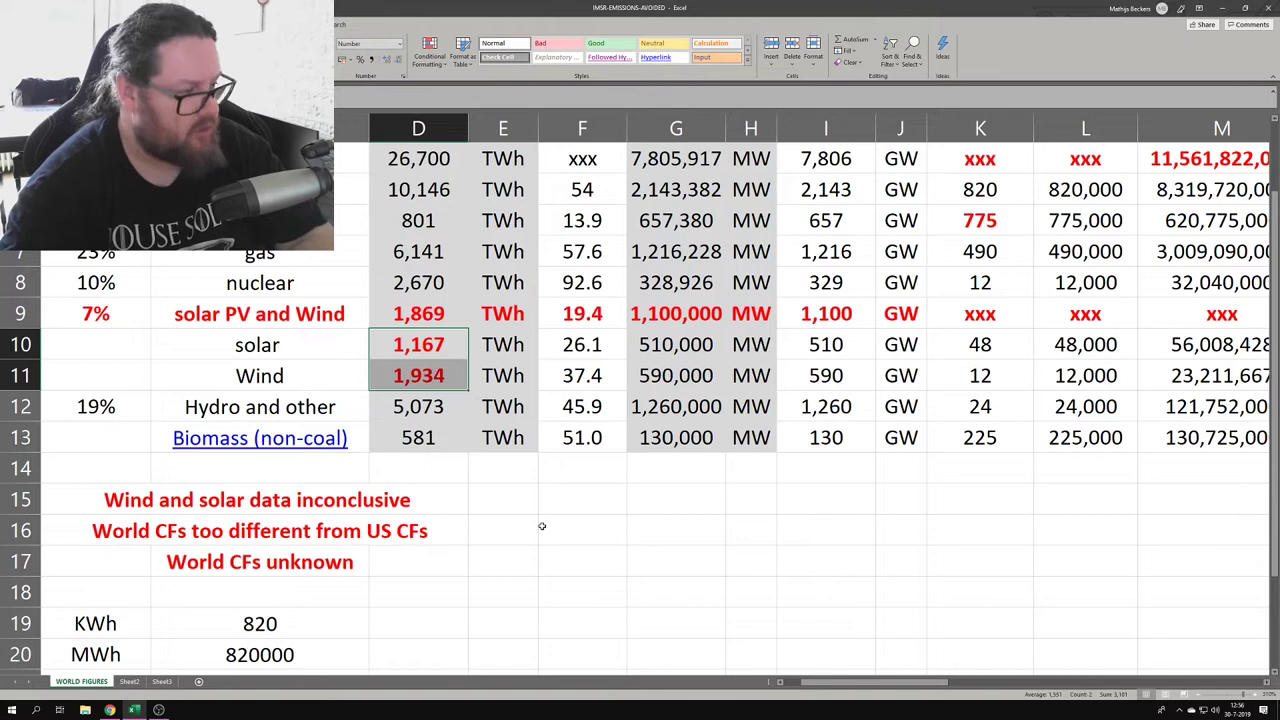
{"action": "left_click_drag", "start_coordinate": [423, 310], "coordinate": [425, 370]}
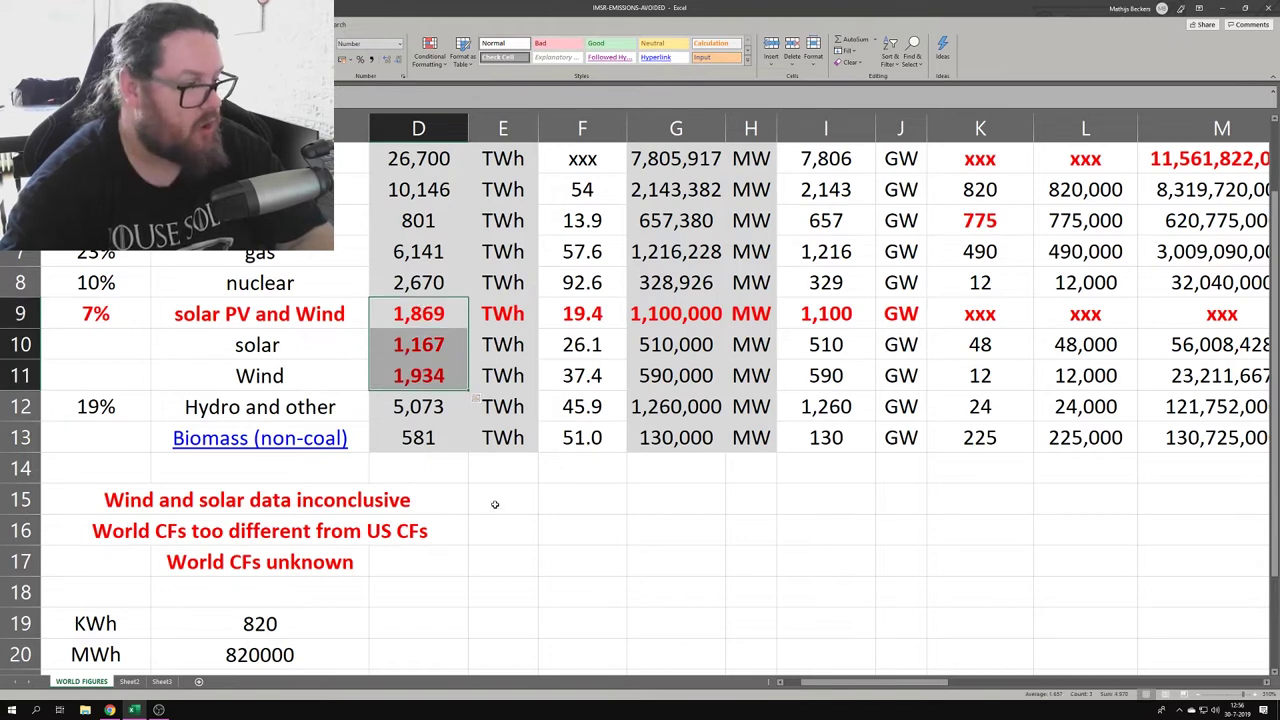
{"action": "left_click", "coordinate": [418, 309]}
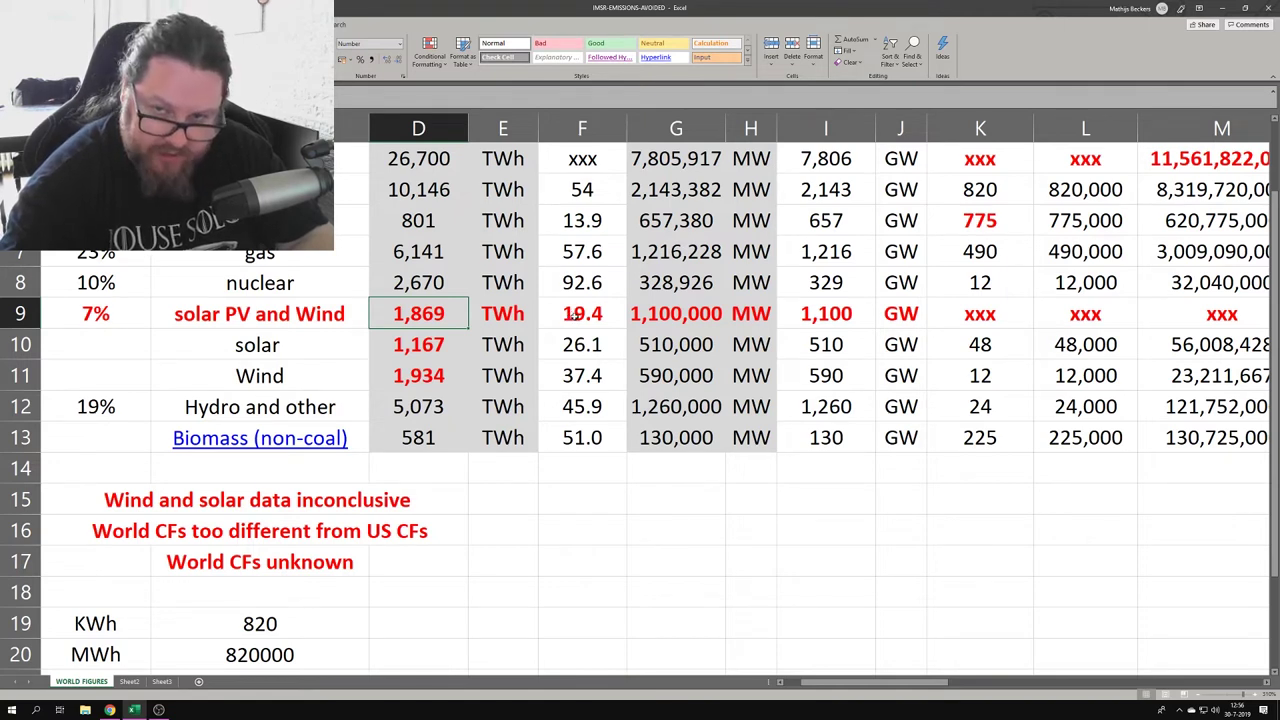
Step: Compare the combined solar PV and wind capacity factor in F9 with the separate solar and wind factors in F10:F11
{"action": "left_click", "coordinate": [573, 315]}
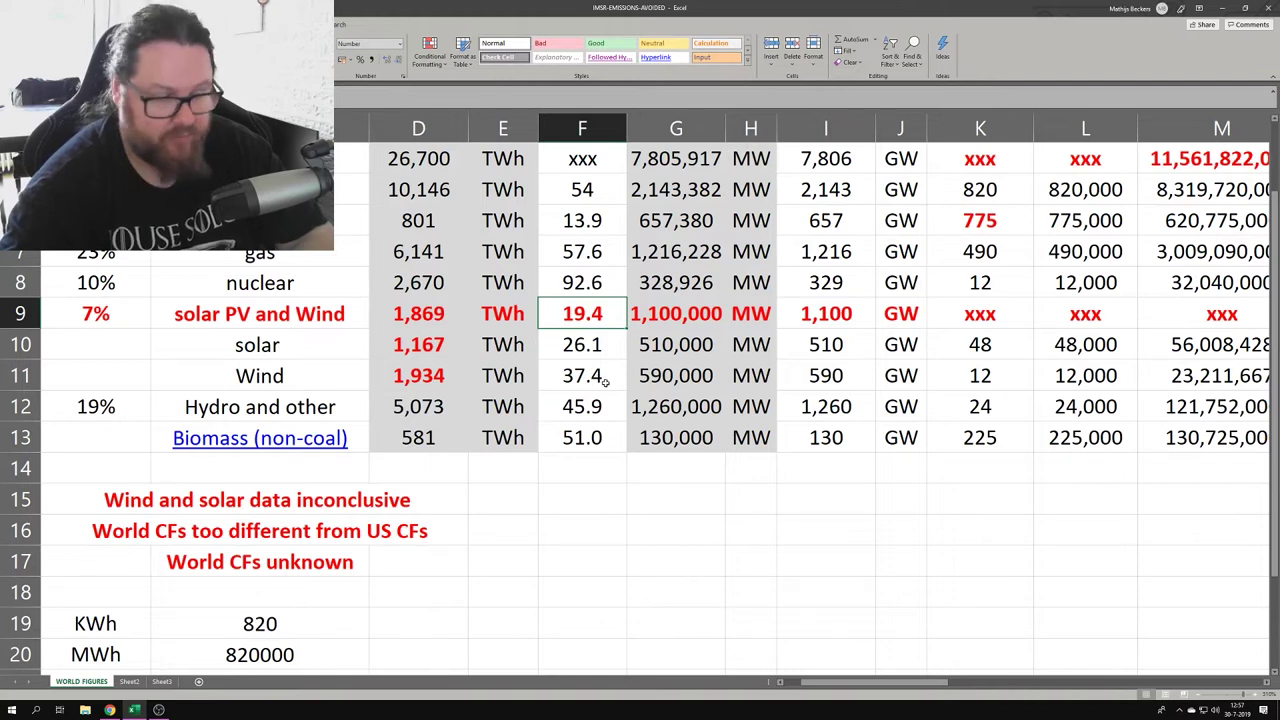
{"action": "left_click", "coordinate": [589, 345]}
{"action": "left_click_drag", "start_coordinate": [589, 345], "coordinate": [598, 390]}
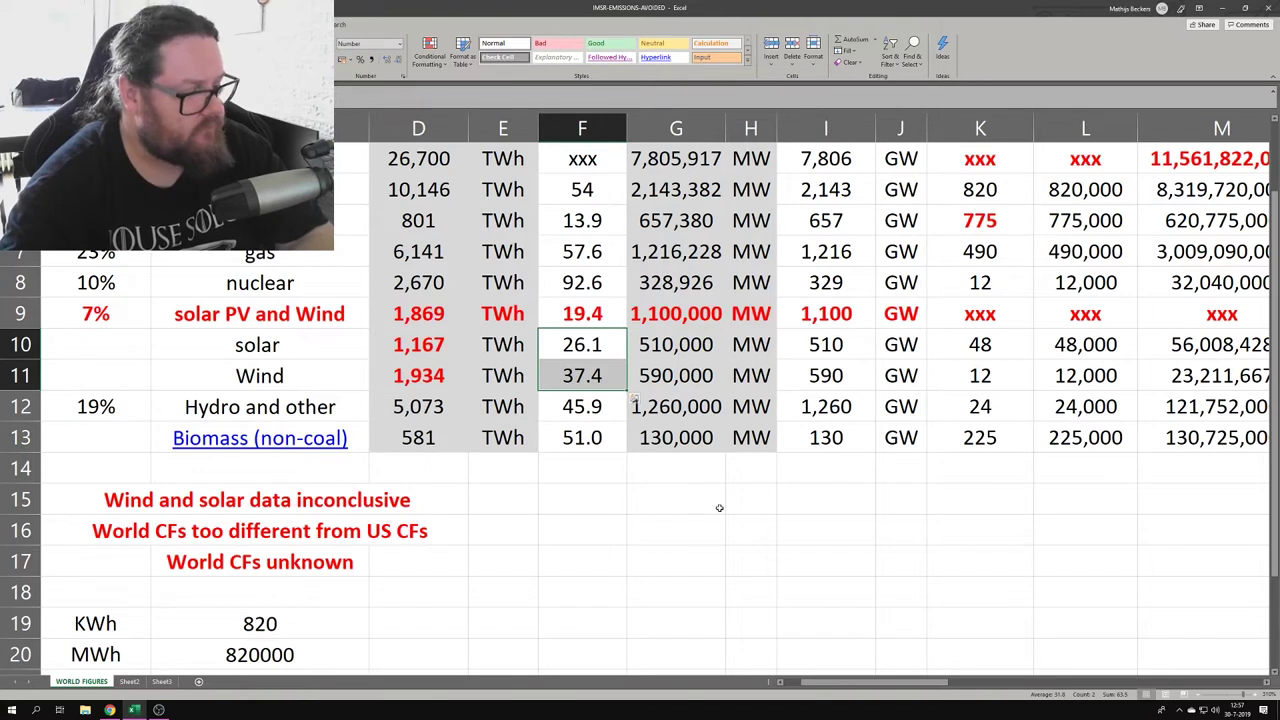
{"action": "scroll", "coordinate": [718, 510], "scroll_direction": "up", "scroll_amount": 1}
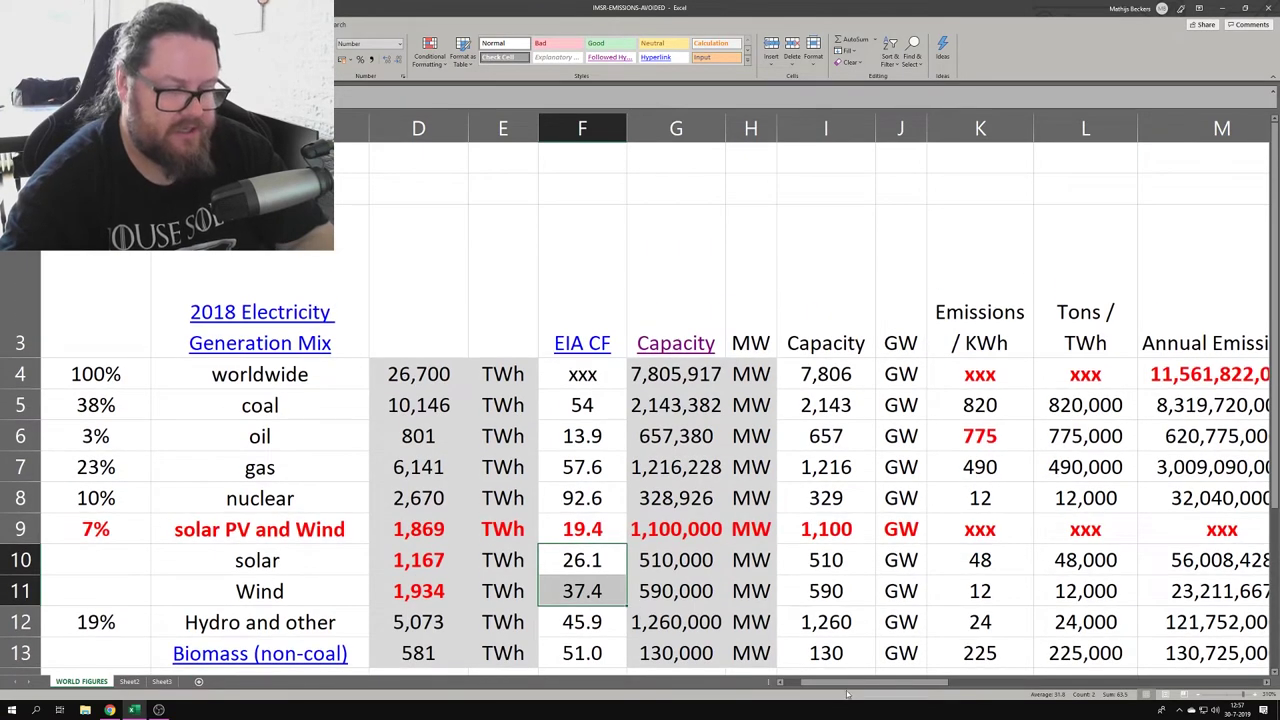
{"action": "mouse_move", "coordinate": [847, 685]}
{"action": "left_mouse_down"}
{"action": "mouse_move", "coordinate": [863, 685]}
{"action": "mouse_move", "coordinate": [846, 685]}
{"action": "left_mouse_up"}
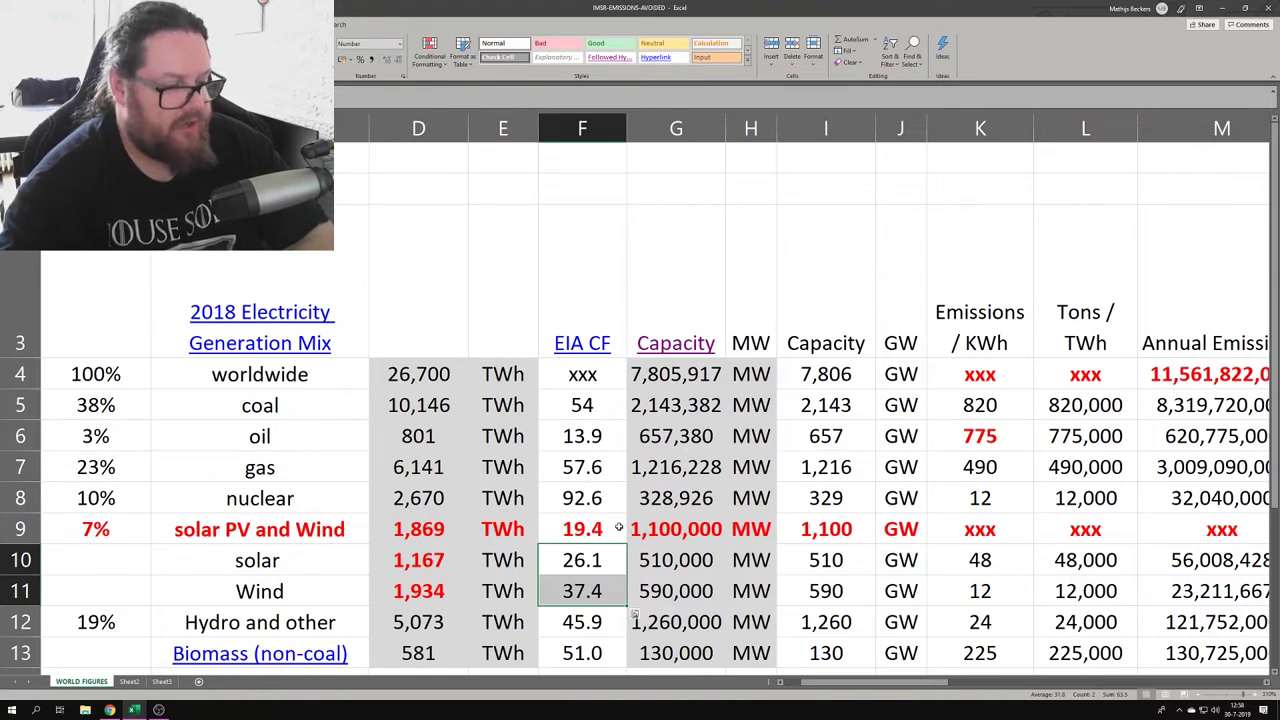
Step: Inspect the formula in I9 that converts the combined solar PV and wind capacity from MW to GW
{"action": "left_click", "coordinate": [662, 528]}
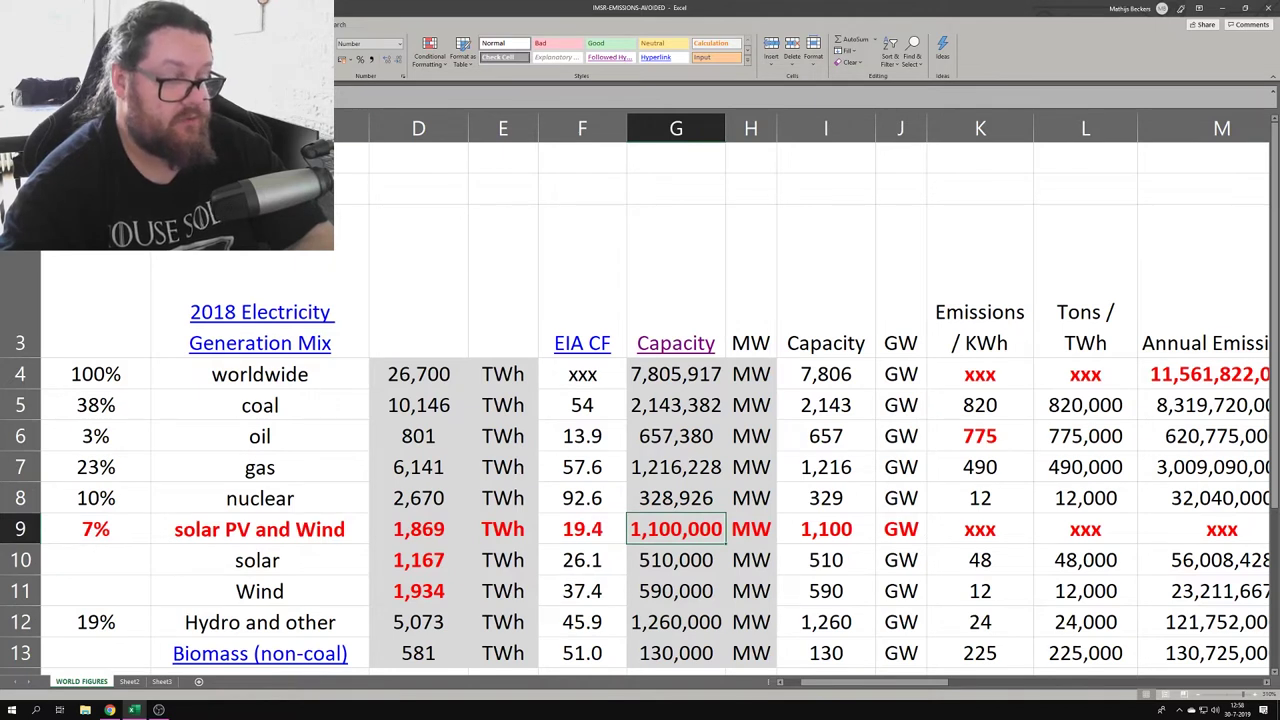
{"action": "left_click", "coordinate": [824, 534]}
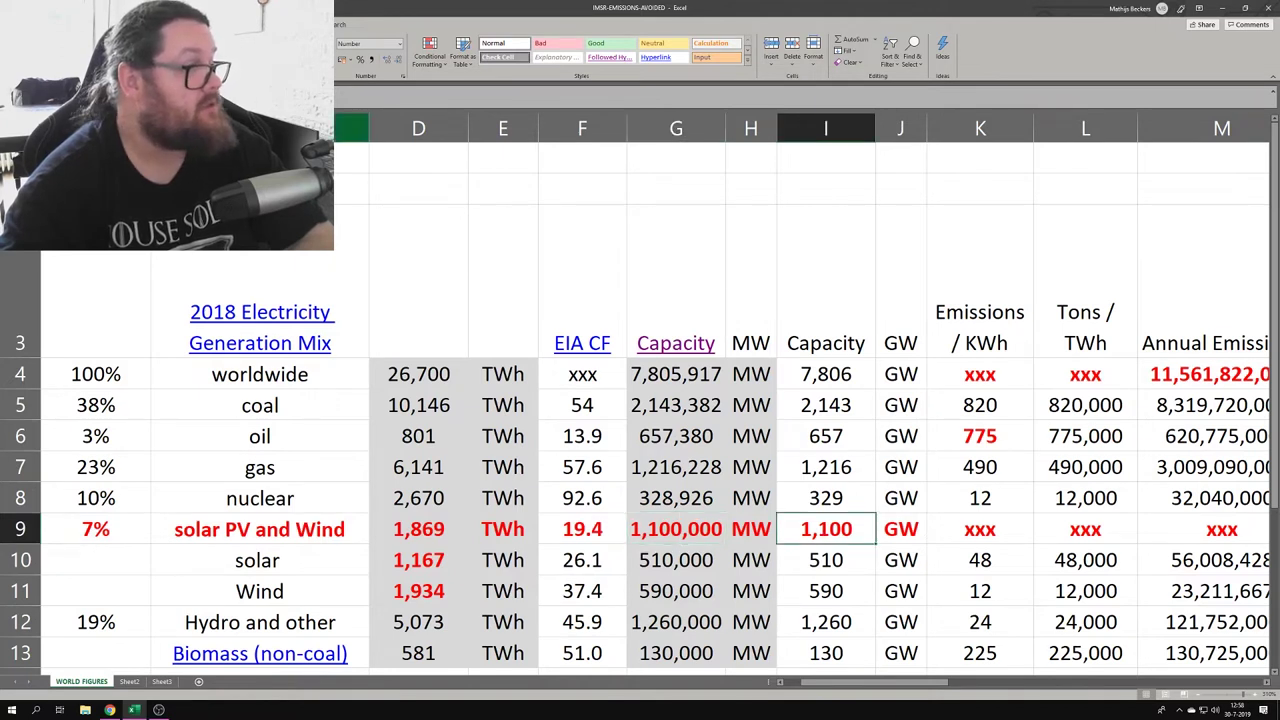
{"action": "key", "text": "F2"}
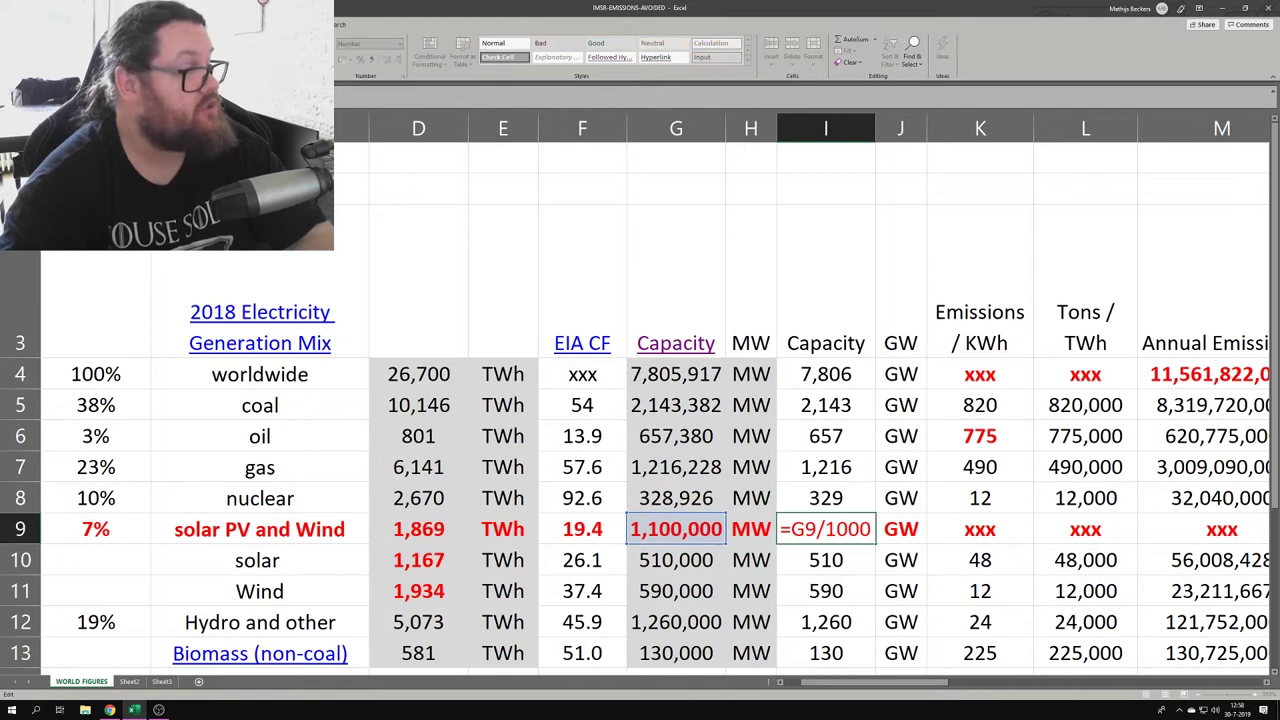
{"action": "key", "text": "Escape"}
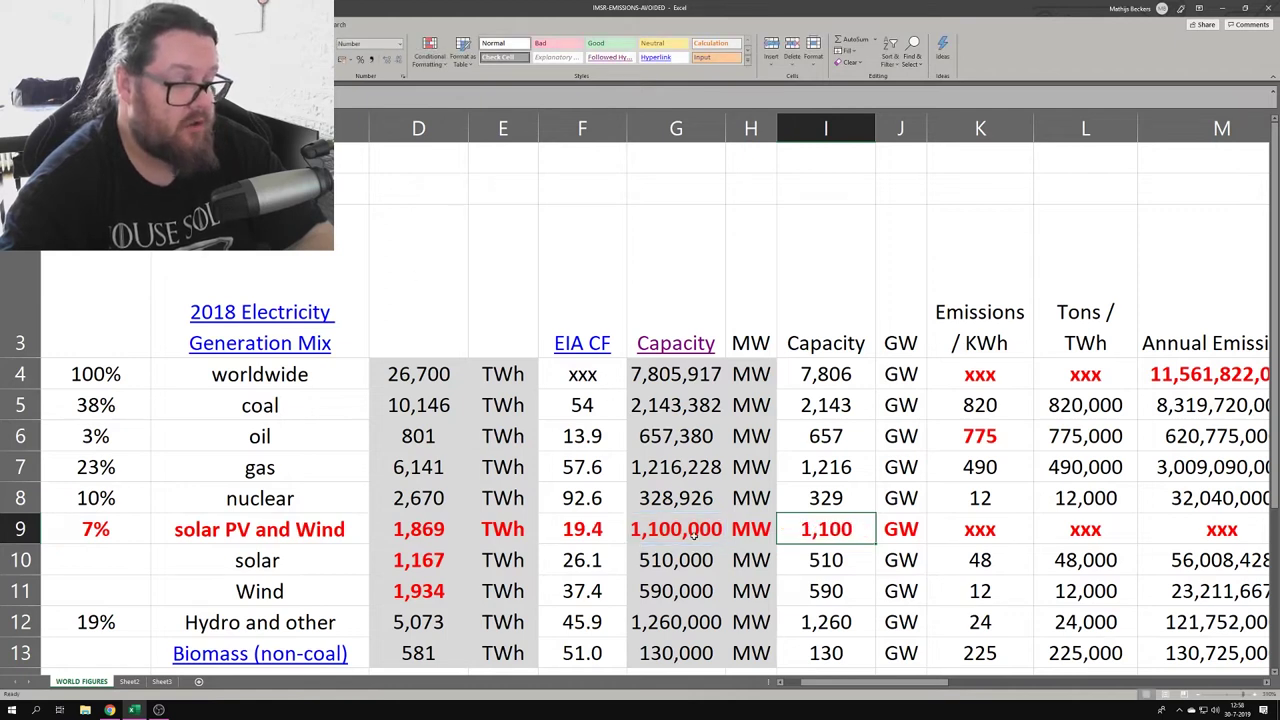
{"action": "left_click", "coordinate": [688, 533]}
{"action": "type", "text": "1000"}
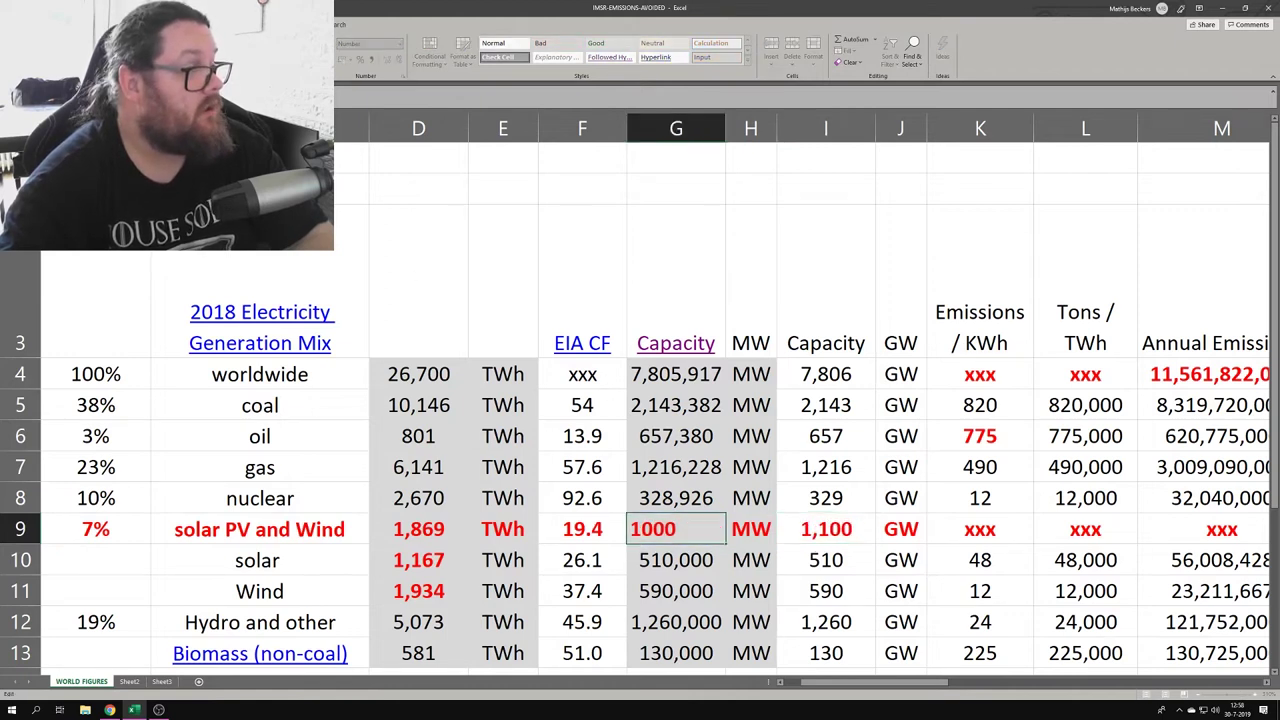
{"action": "key", "text": "Escape"}
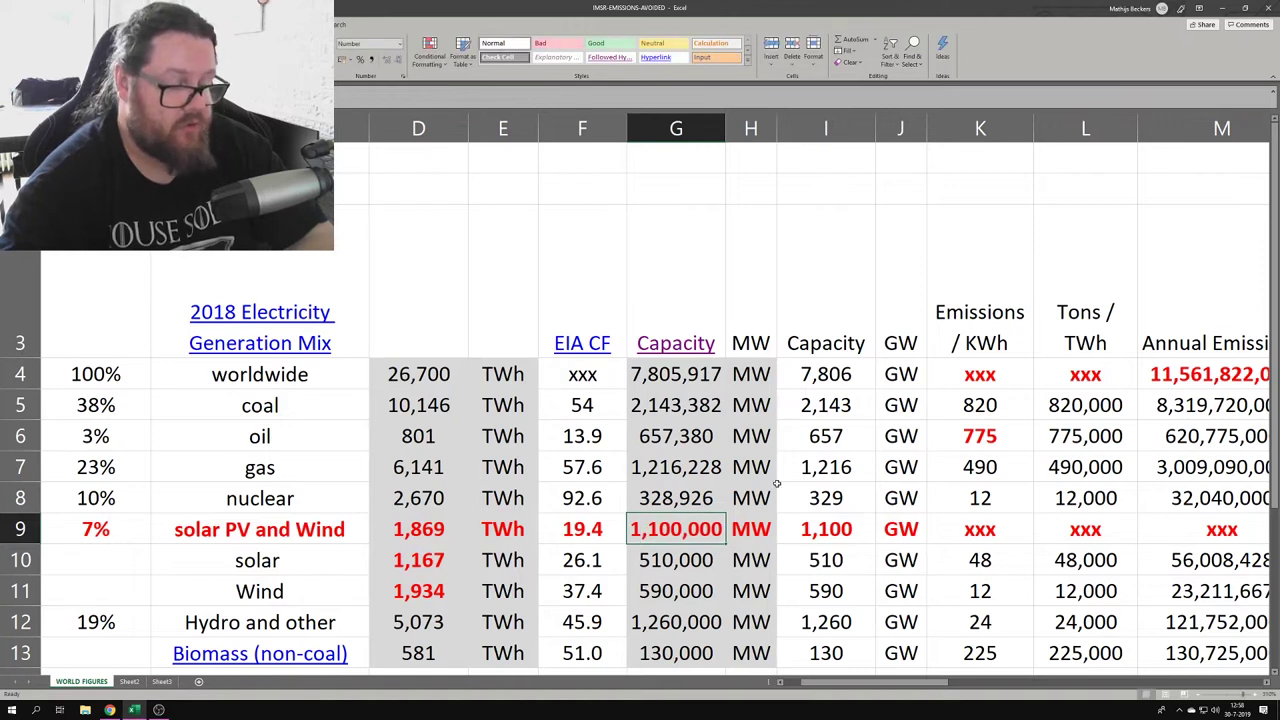
Step: Open the source report linked from the MW Capacity header and return to the worksheet
{"action": "left_click", "coordinate": [675, 345]}
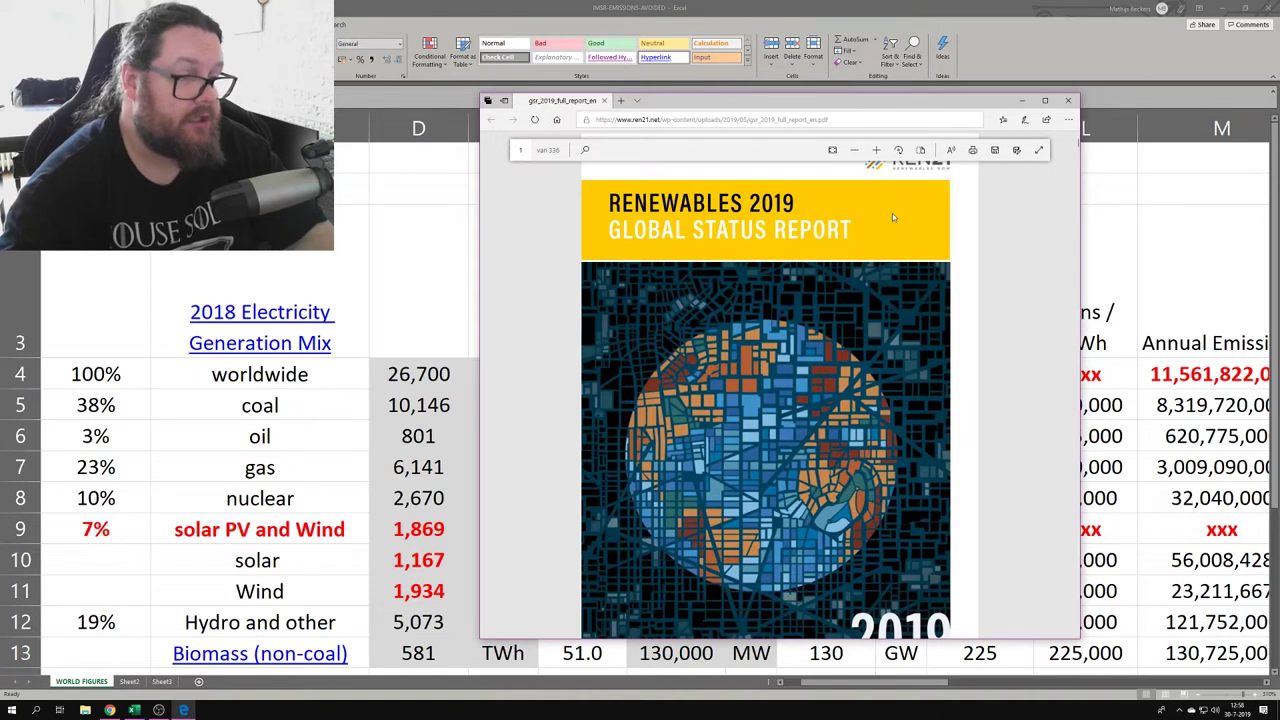
{"action": "left_click", "coordinate": [1021, 100]}
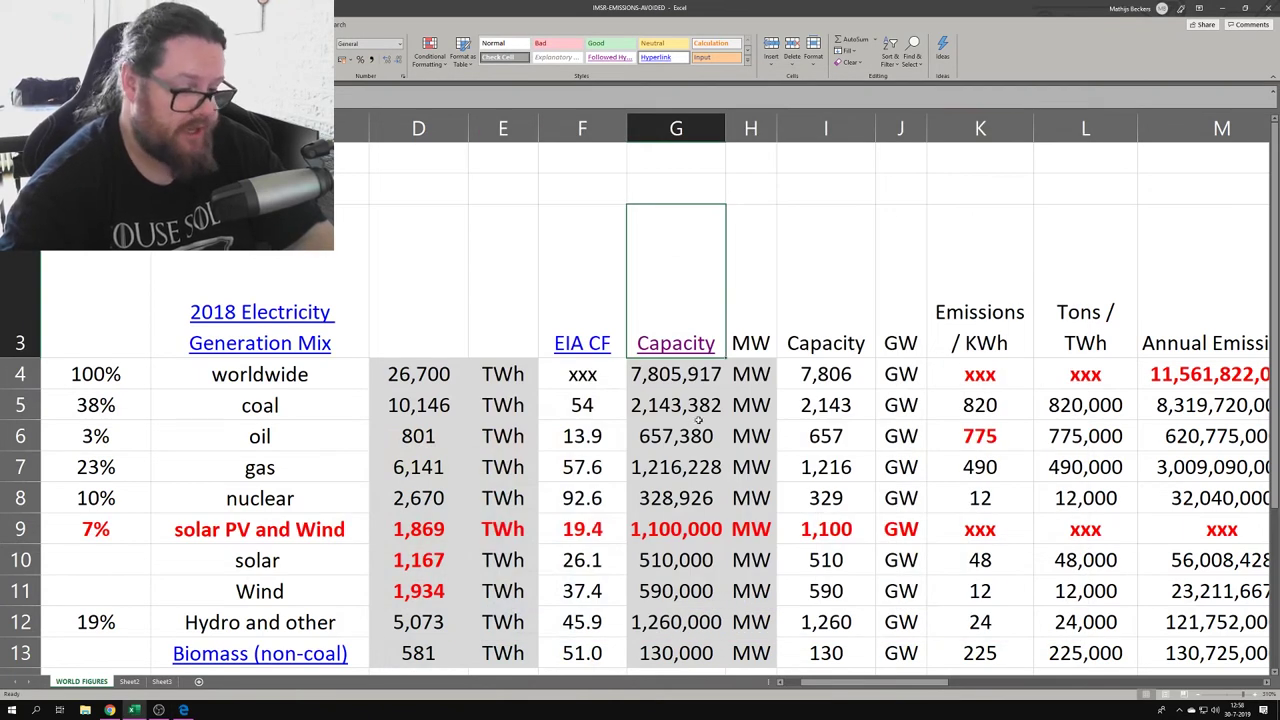
Step: Go through the emissions unit conversions below the table cell by cell, from the KWh value in row 19 to row 24
{"action": "mouse_move", "coordinate": [870, 684]}
{"action": "left_mouse_down"}
{"action": "mouse_move", "coordinate": [890, 686]}
{"action": "mouse_move", "coordinate": [851, 689]}
{"action": "mouse_move", "coordinate": [895, 692]}
{"action": "mouse_move", "coordinate": [881, 694]}
{"action": "left_mouse_up"}
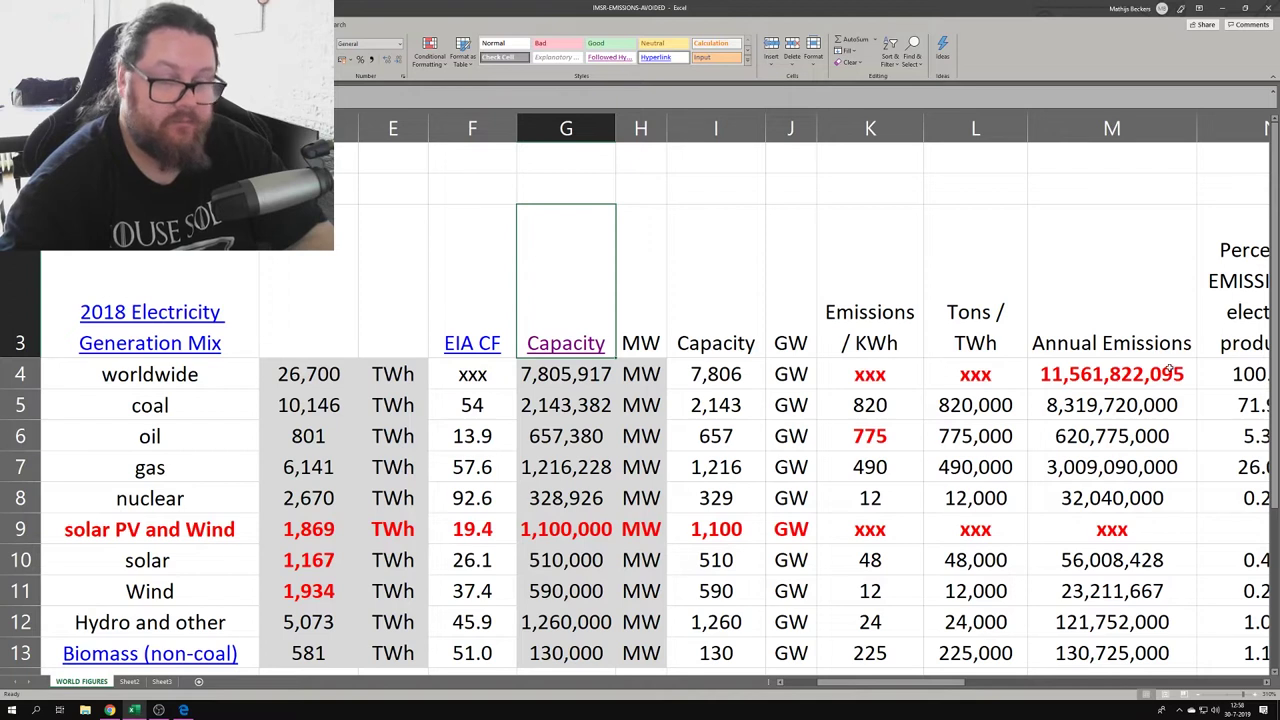
{"action": "scroll", "coordinate": [1272, 388], "scroll_direction": "down", "scroll_amount": 1}
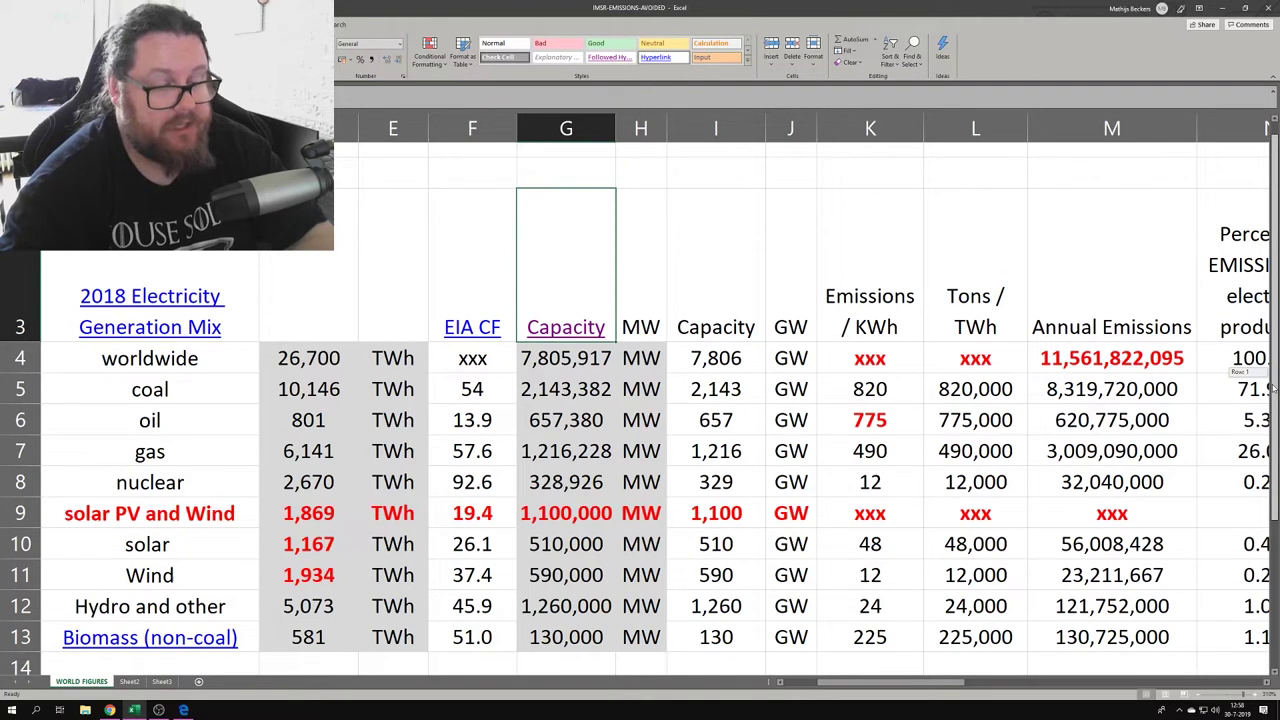
{"action": "left_click_drag", "start_coordinate": [1272, 388], "coordinate": [1262, 572]}
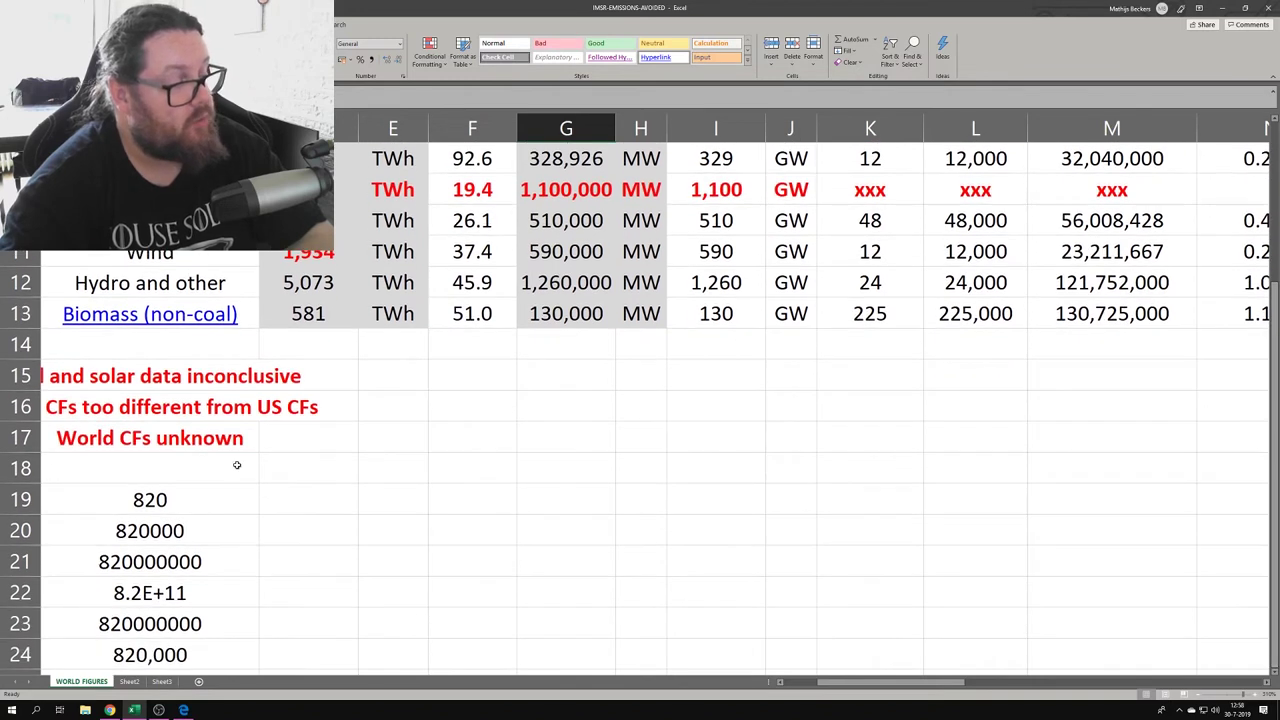
{"action": "left_click", "coordinate": [134, 500]}
{"action": "left_click", "coordinate": [144, 531]}
{"action": "left_click", "coordinate": [148, 558]}
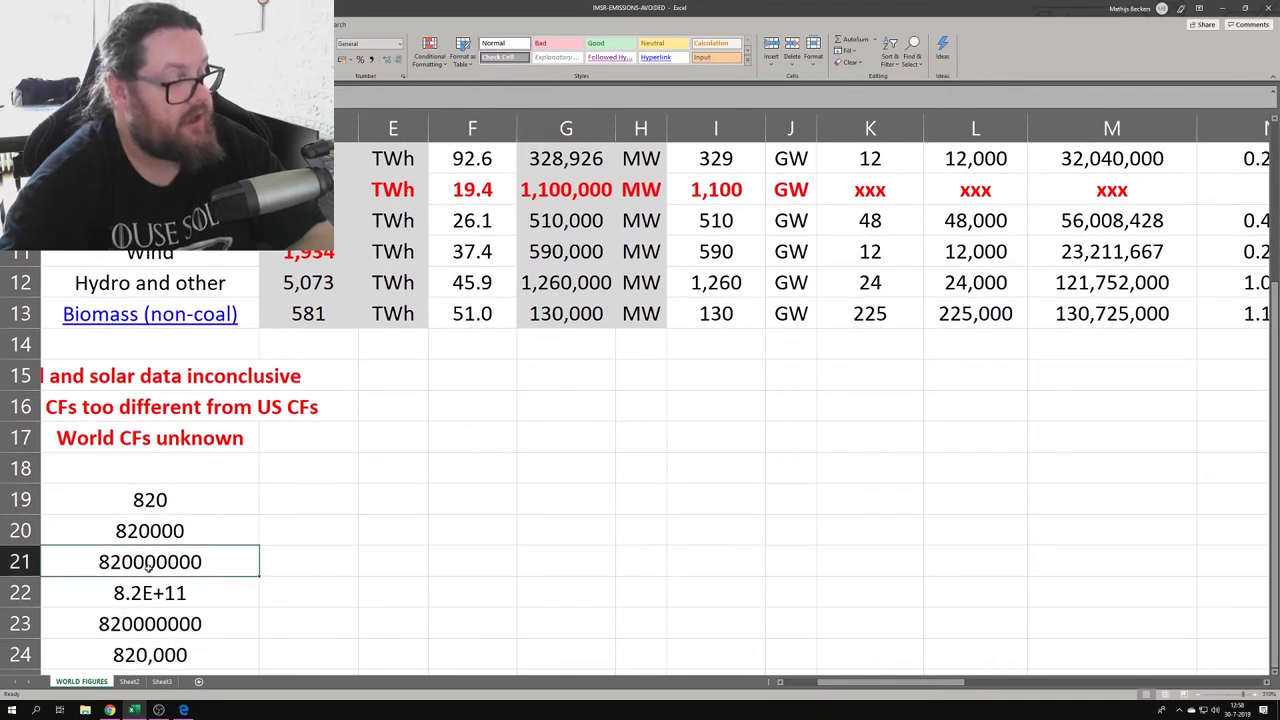
{"action": "left_click", "coordinate": [150, 594]}
{"action": "left_click", "coordinate": [141, 622]}
{"action": "left_click", "coordinate": [141, 649]}
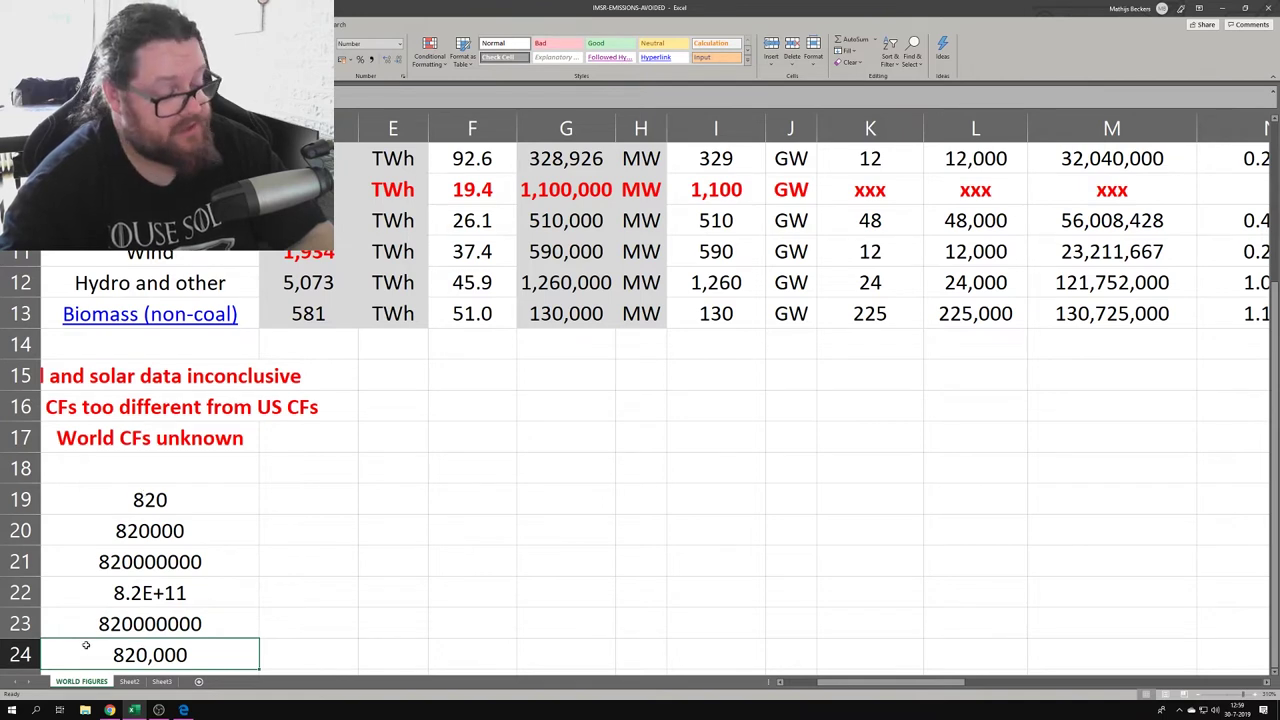
Step: Examine the annual emissions, the percentage emissions of electricity production and the IMSR technology columns for each energy source
{"action": "left_click_drag", "start_coordinate": [1274, 496], "coordinate": [1274, 488]}
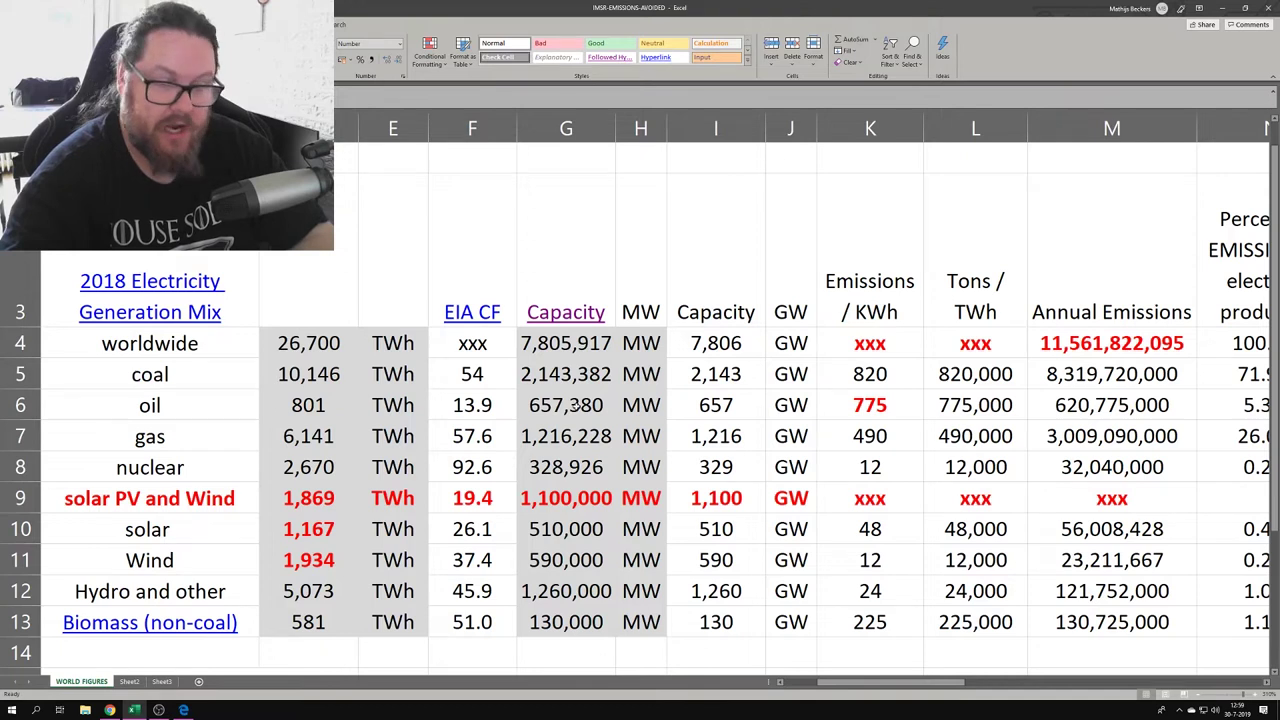
{"action": "left_click", "coordinate": [60, 347]}
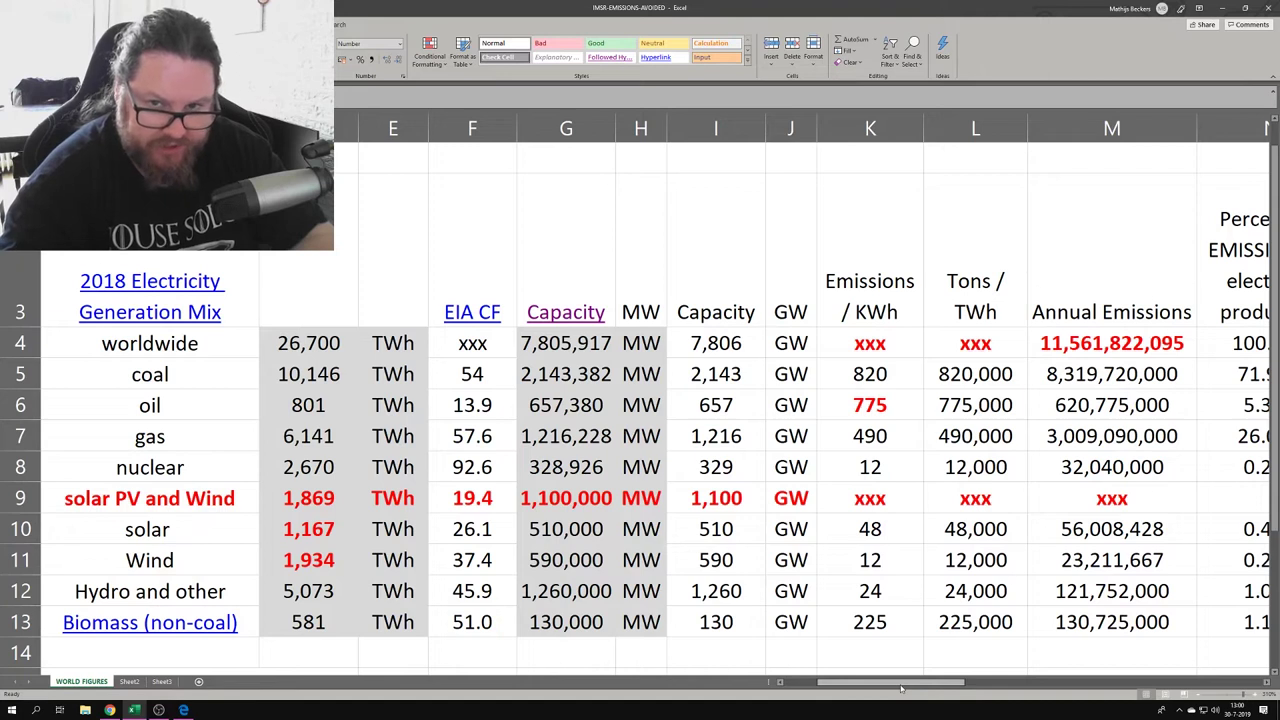
{"action": "left_click_drag", "start_coordinate": [900, 687], "coordinate": [908, 688]}
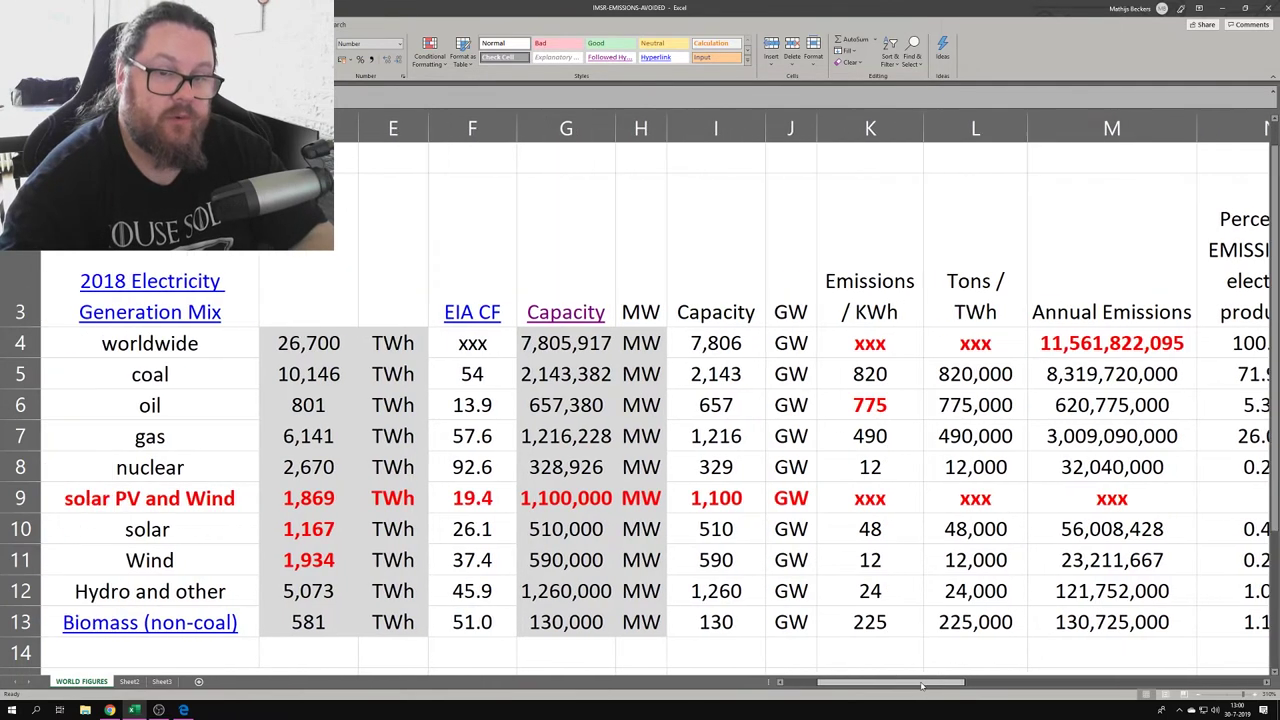
{"action": "scroll", "coordinate": [894, 675], "scroll_direction": "right", "scroll_amount": 3}
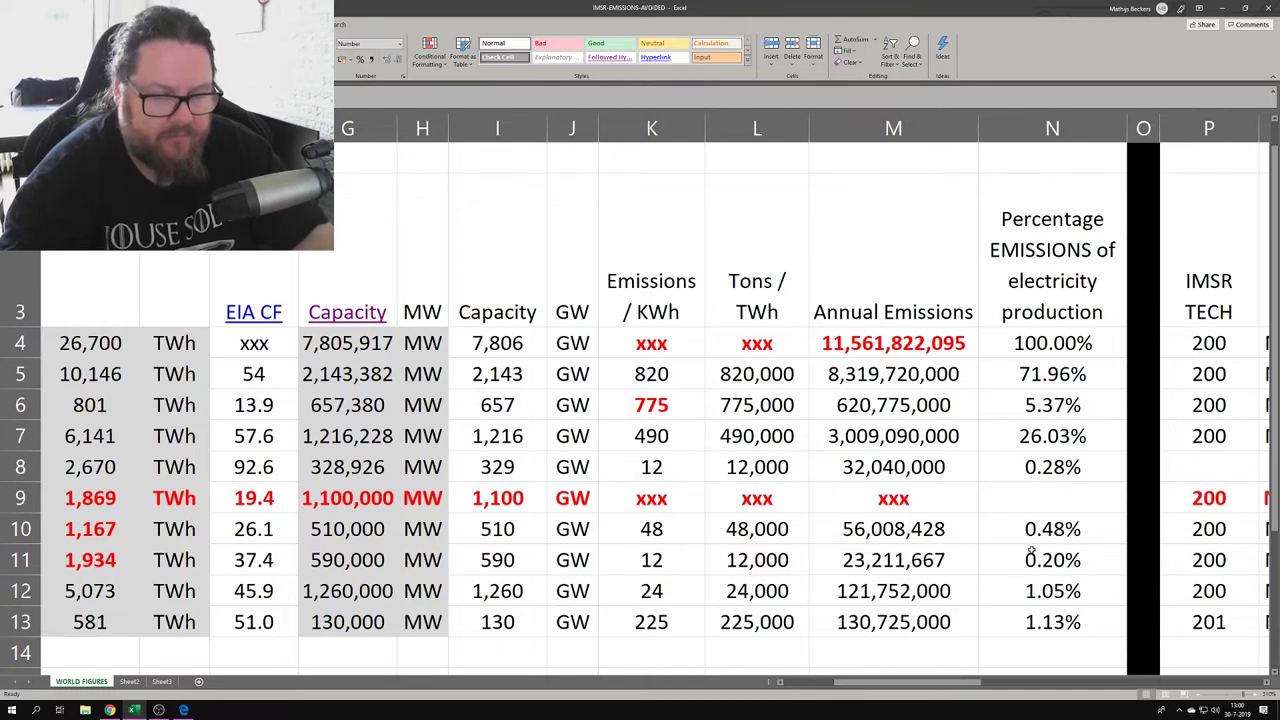
{"action": "left_click_drag", "start_coordinate": [955, 684], "coordinate": [978, 699]}
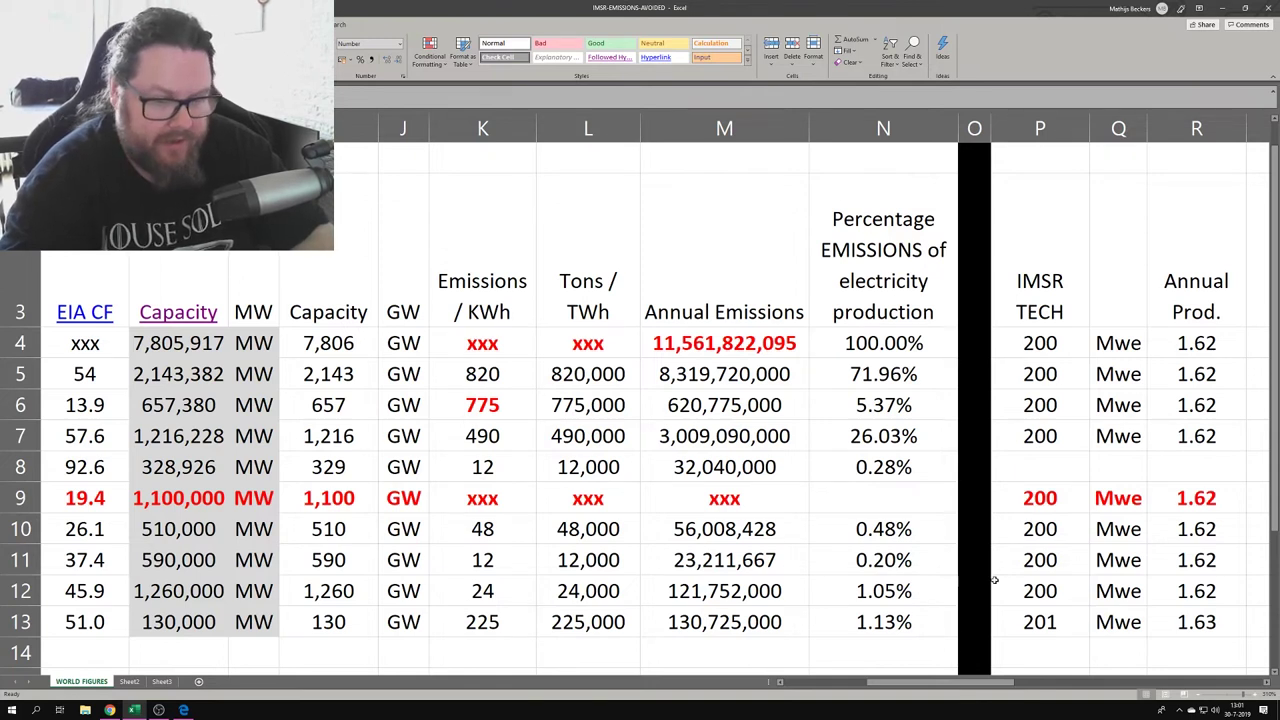
{"action": "mouse_move", "coordinate": [955, 686]}
{"action": "left_mouse_down"}
{"action": "mouse_move", "coordinate": [888, 690]}
{"action": "mouse_move", "coordinate": [958, 693]}
{"action": "left_mouse_up"}
{"action": "left_click", "coordinate": [465, 468]}
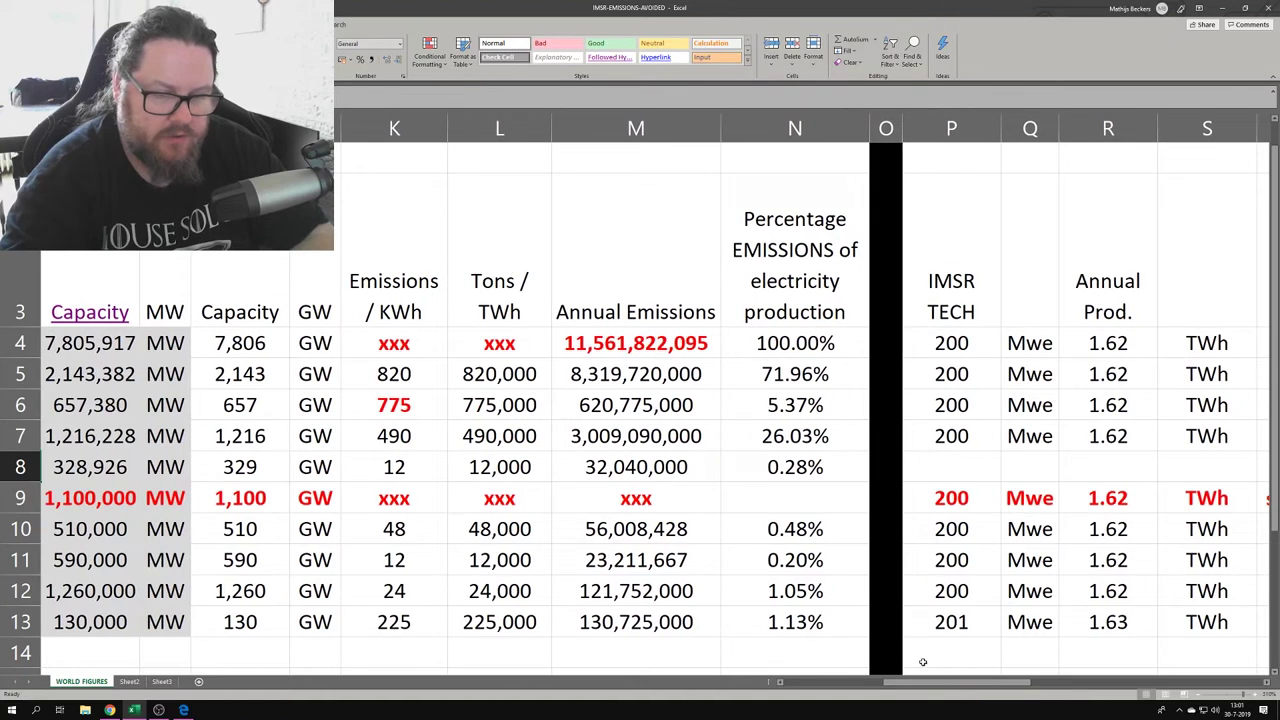
Step: Set the Biomass row's IMSR TECH value in P13 to 200
{"action": "left_click", "coordinate": [951, 623]}
{"action": "type", "text": "200"}
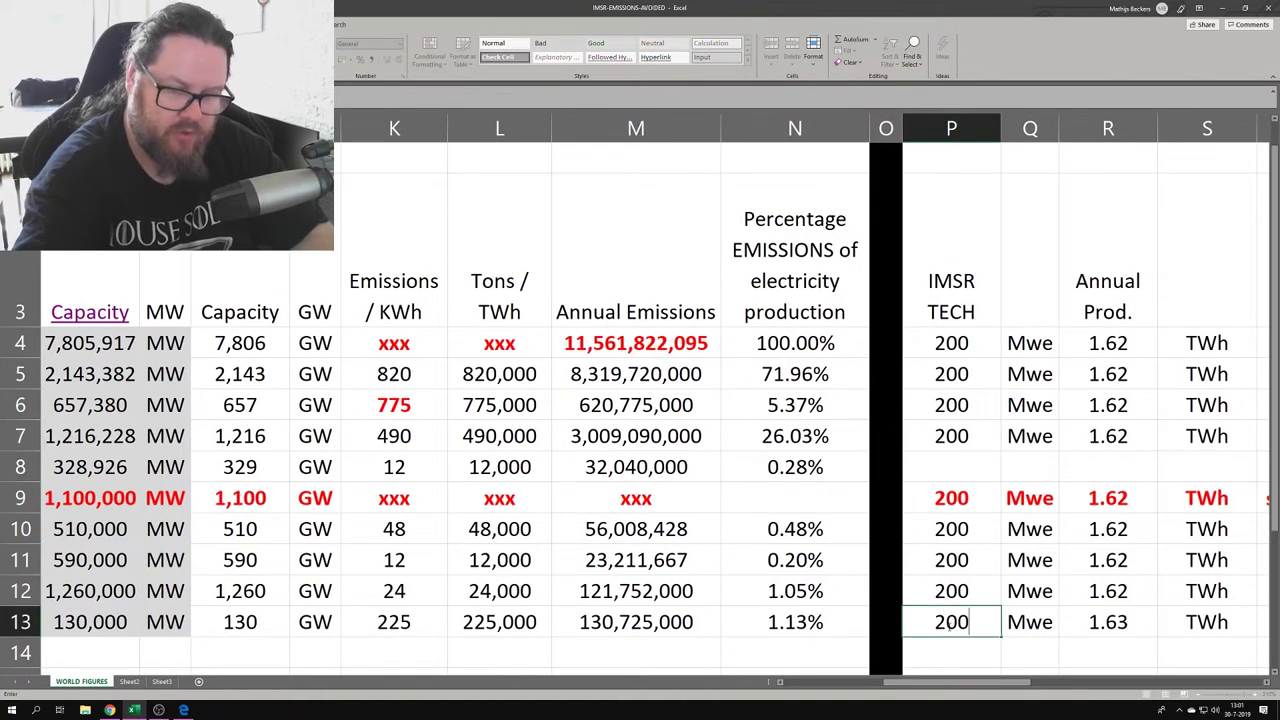
{"action": "key", "text": "Return"}
Step: Calculate the worldwide eight-unit plant count with =U4/8 in the cell above the Units Required to offset header, and clear that cell
{"action": "left_click_drag", "start_coordinate": [957, 690], "coordinate": [1064, 702]}
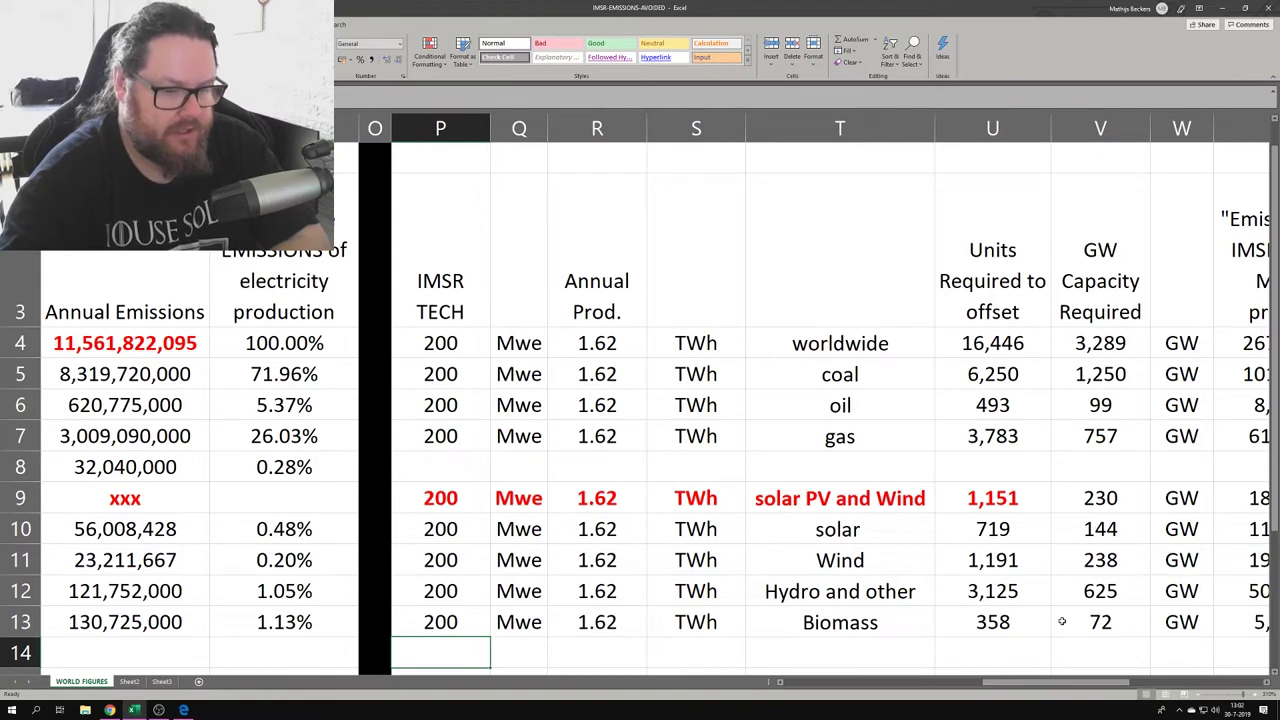
{"action": "left_click_drag", "start_coordinate": [1042, 688], "coordinate": [1044, 686]}
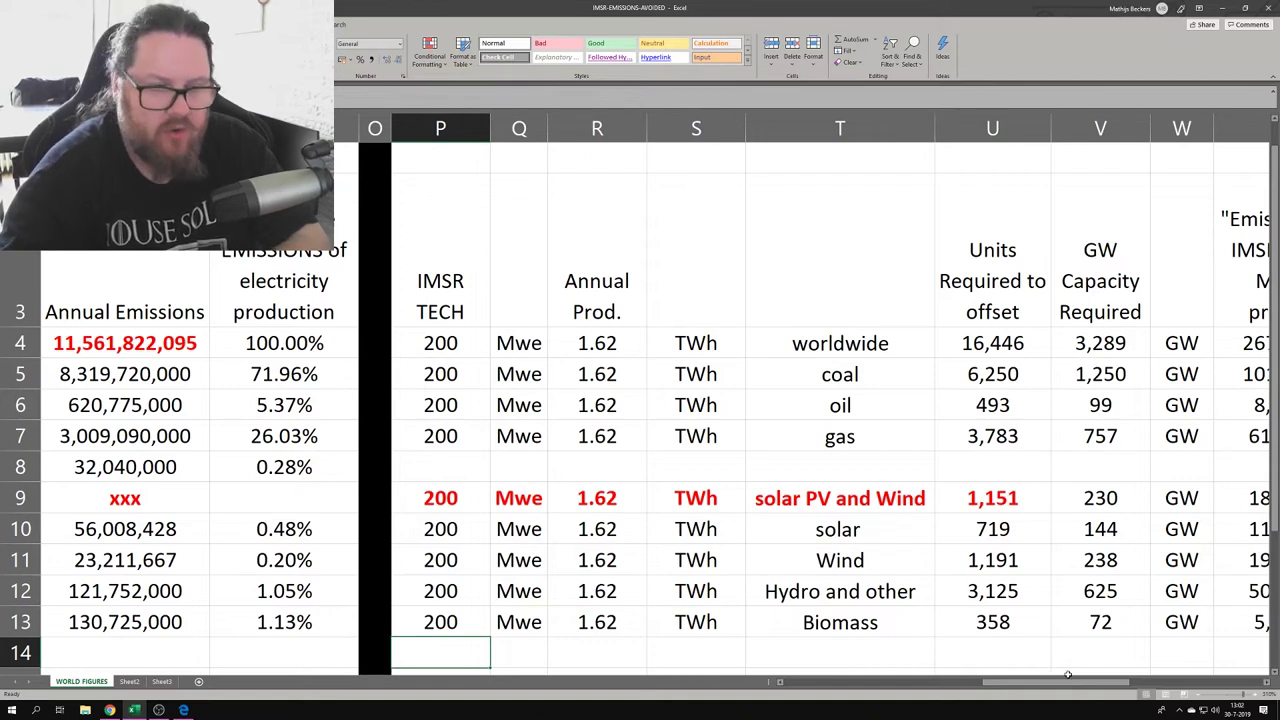
{"action": "left_click", "coordinate": [965, 156]}
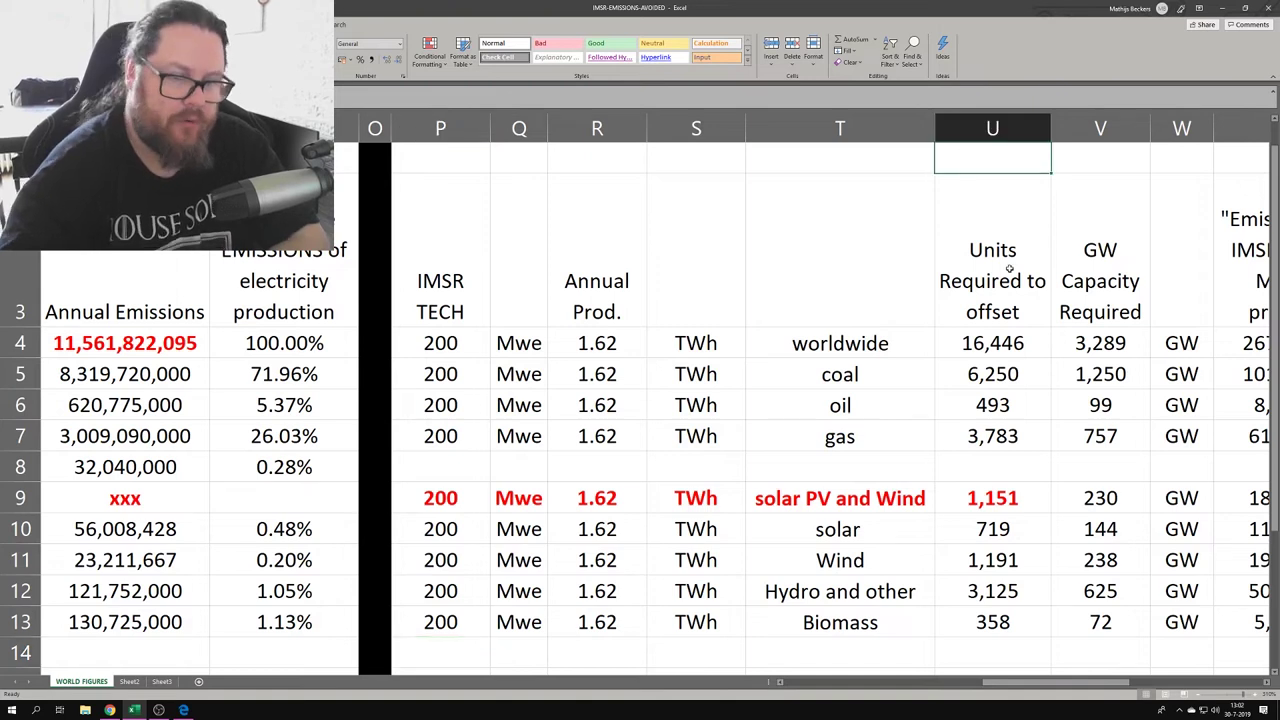
{"action": "type", "text": "="}
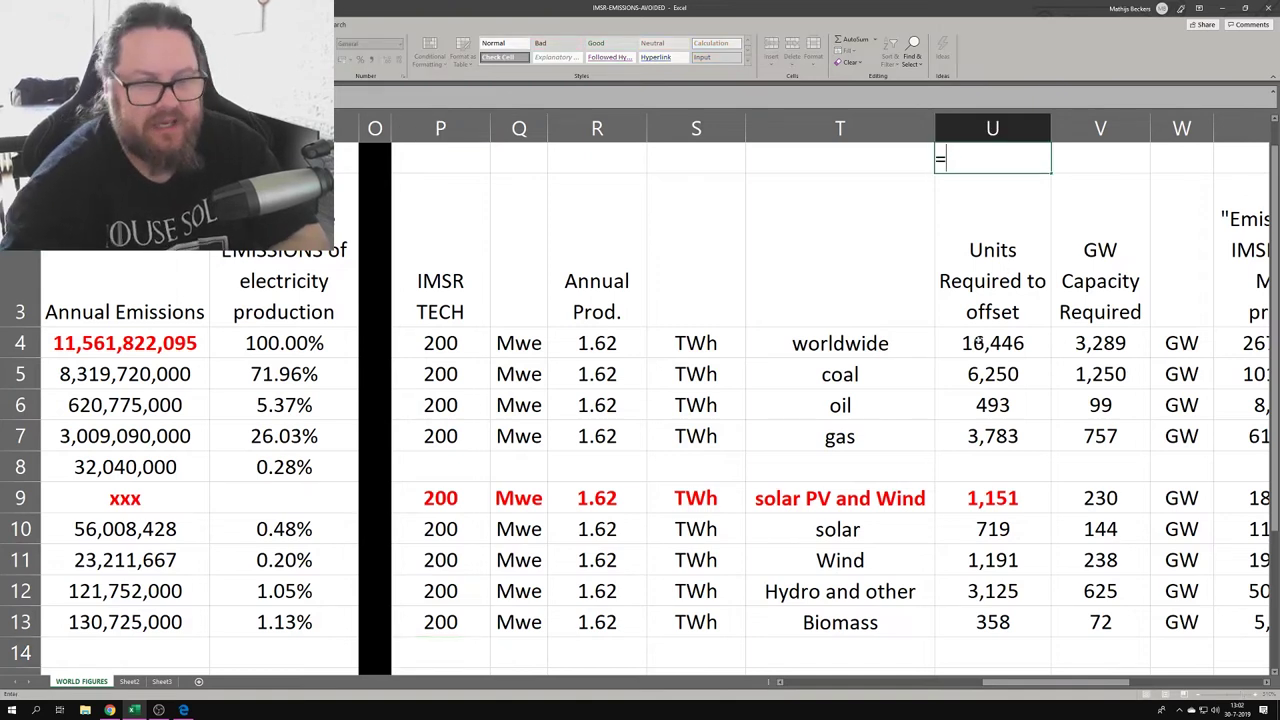
{"action": "left_click", "coordinate": [975, 343]}
{"action": "type", "text": "/"}
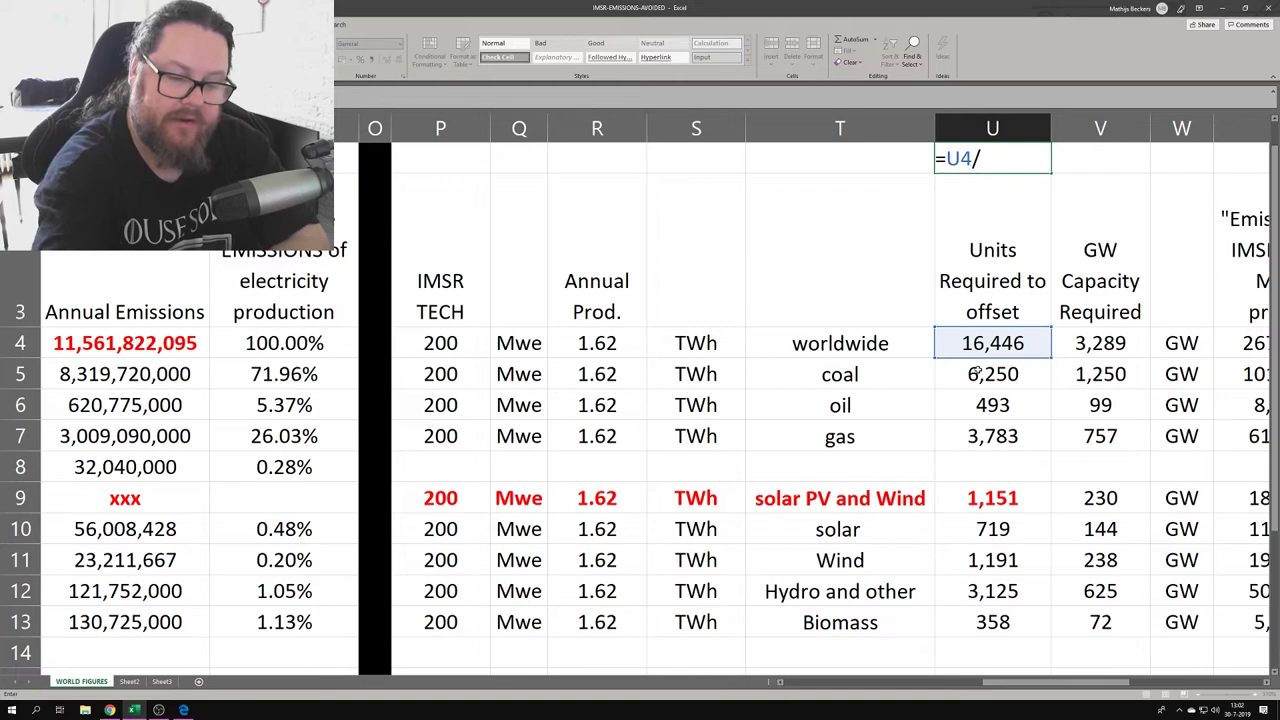
{"action": "type", "text": "8"}
{"action": "key", "text": "Return"}
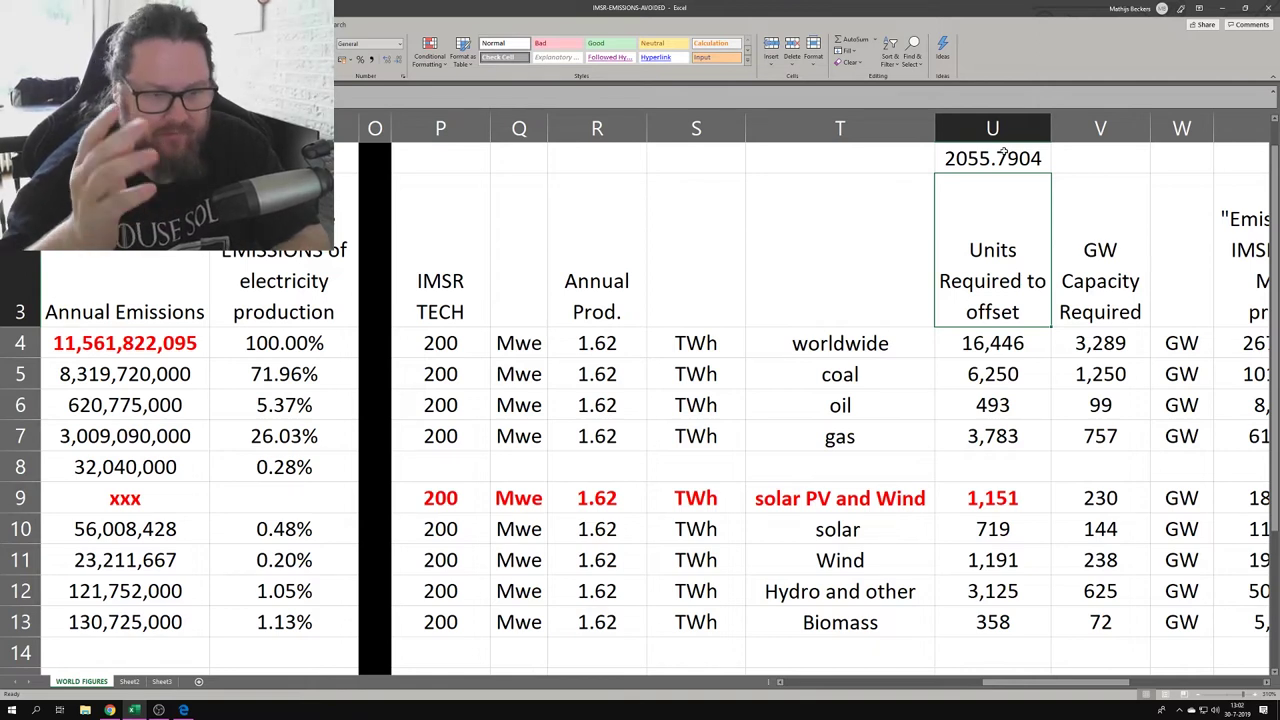
{"action": "left_click", "coordinate": [1004, 152]}
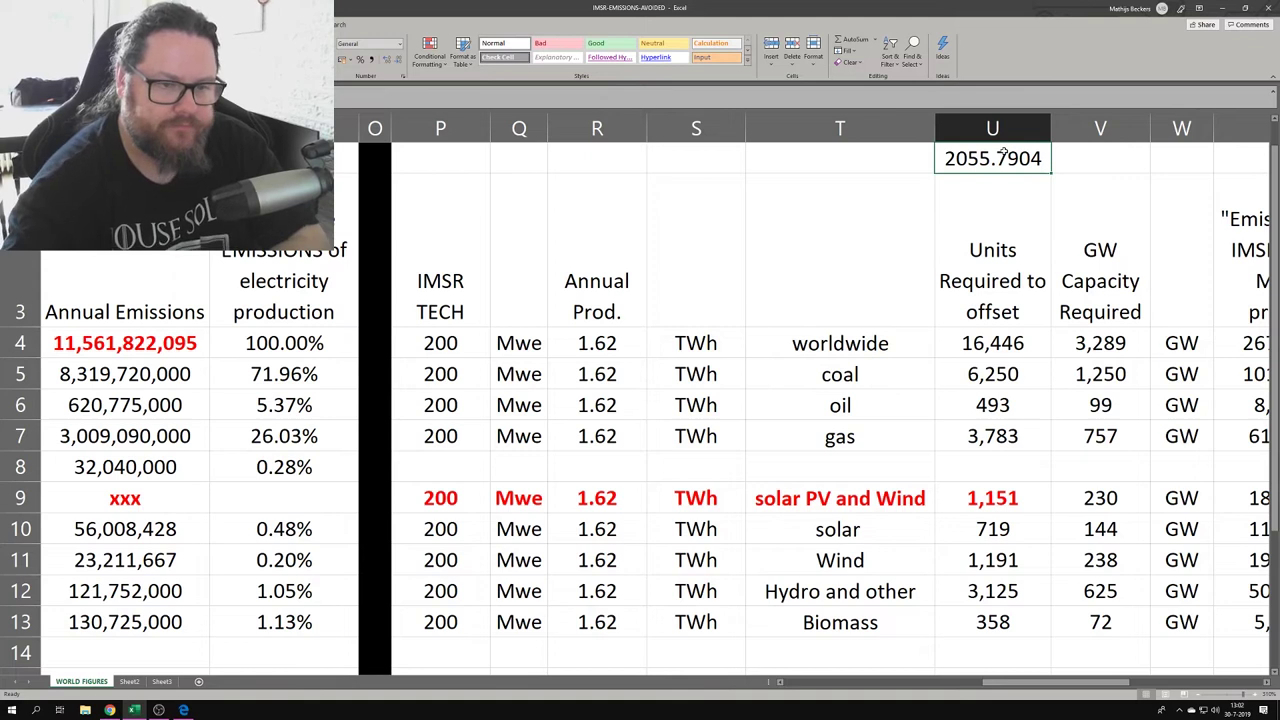
{"action": "key", "text": "Delete"}
Step: Insert a column before GW Capacity Required and head it "Number of plants required (8unit plant)" in V3
{"action": "left_click", "coordinate": [1100, 128]}
{"action": "right_click", "coordinate": [1096, 128]}
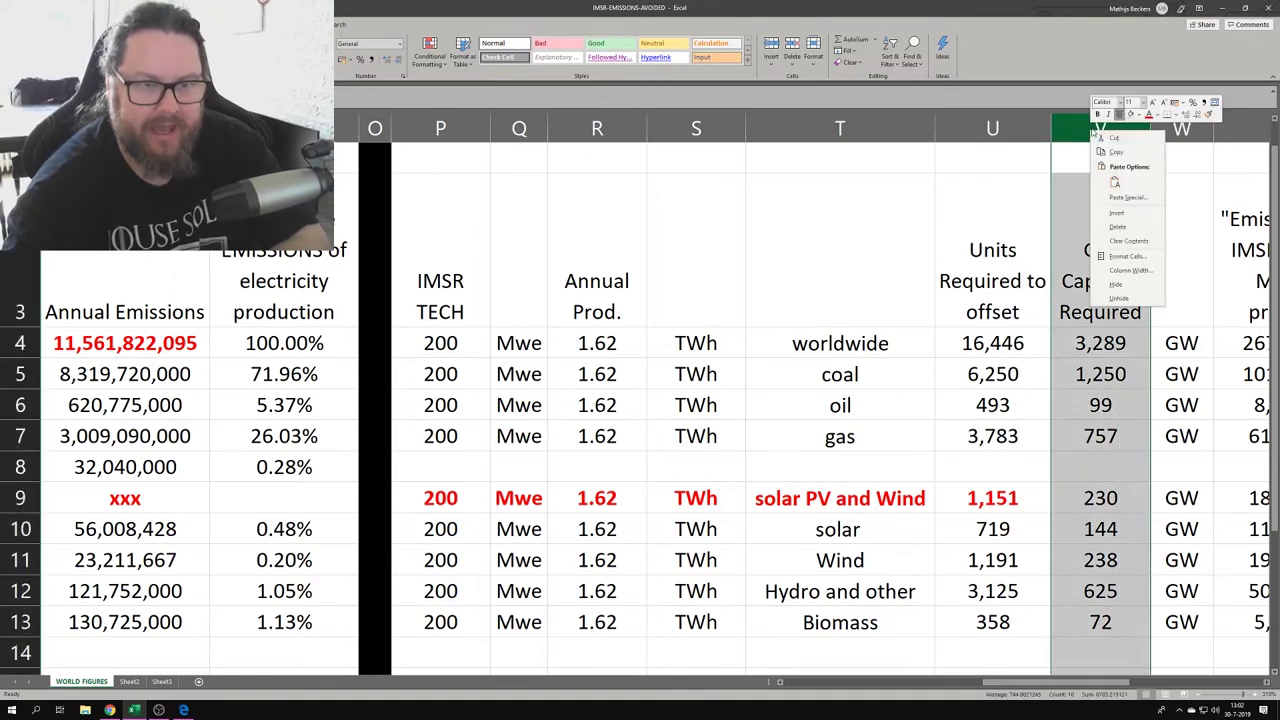
{"action": "left_click", "coordinate": [1117, 213]}
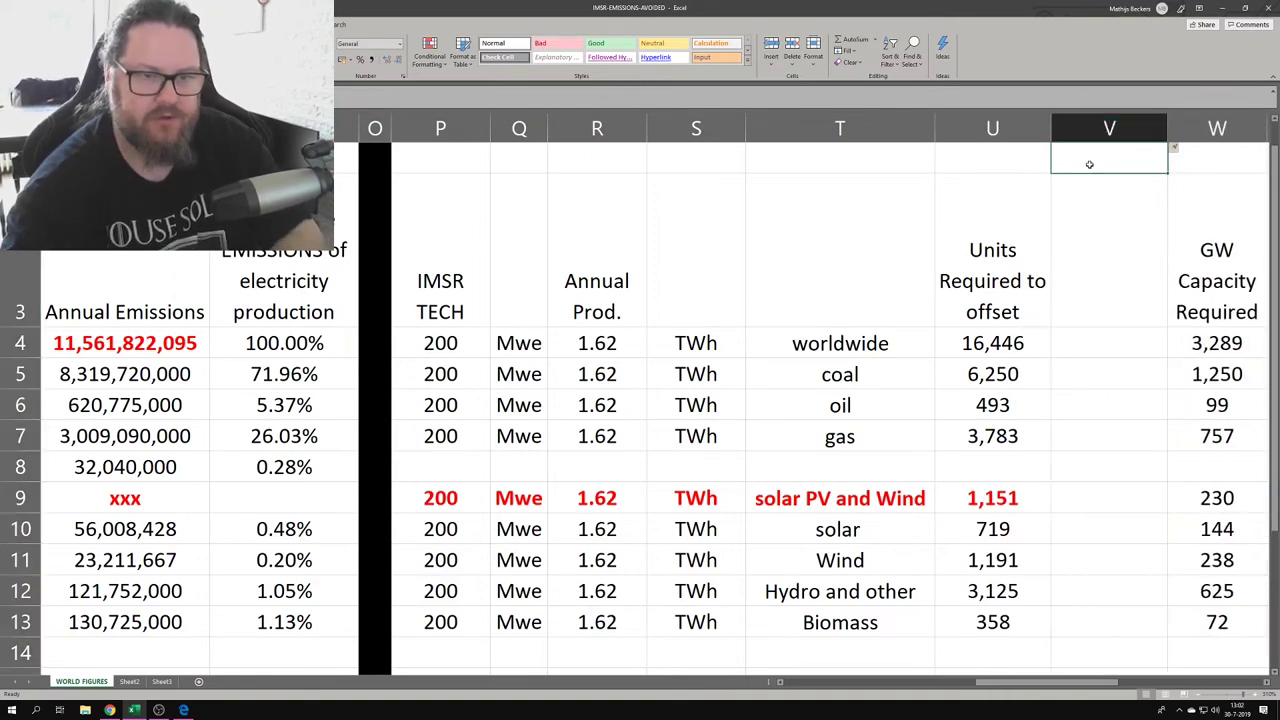
{"action": "left_click", "coordinate": [1110, 280]}
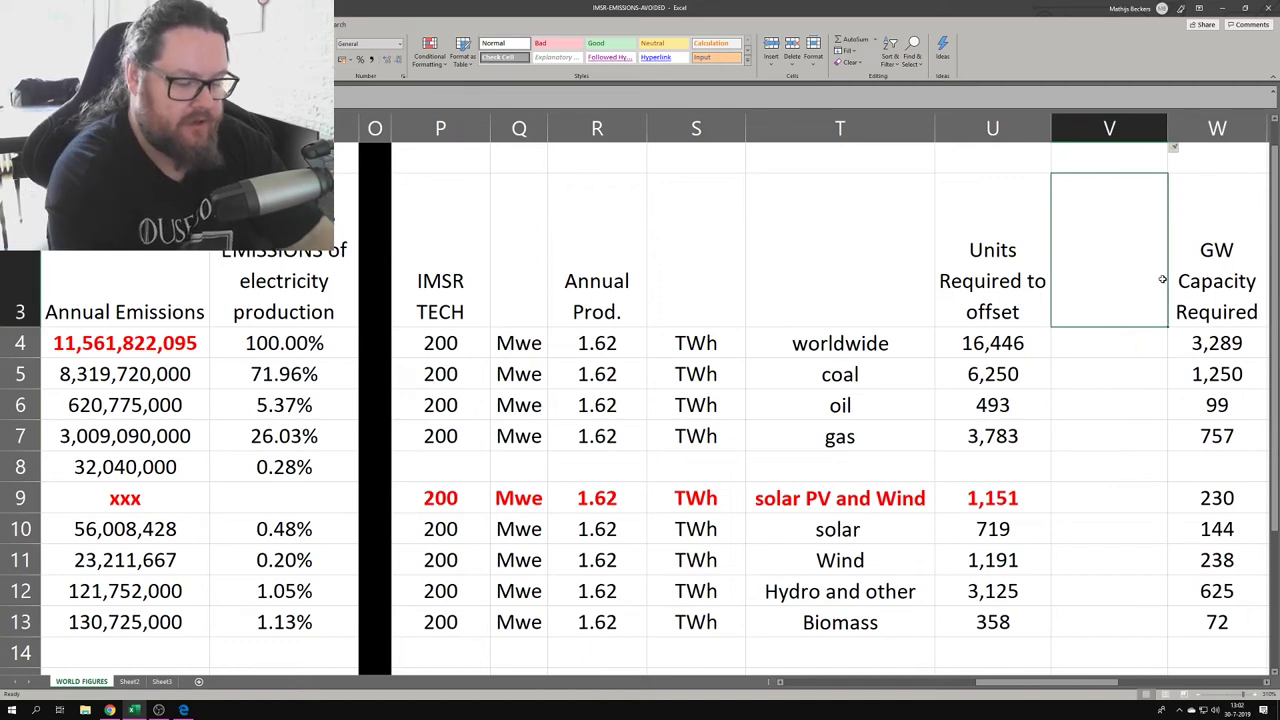
{"action": "type", "text": "Number pla"}
{"action": "key", "text": "BackSpace"}
{"action": "key", "text": "BackSpace"}
{"action": "key", "text": "BackSpace"}
{"action": "type", "text": "of plants required ("}
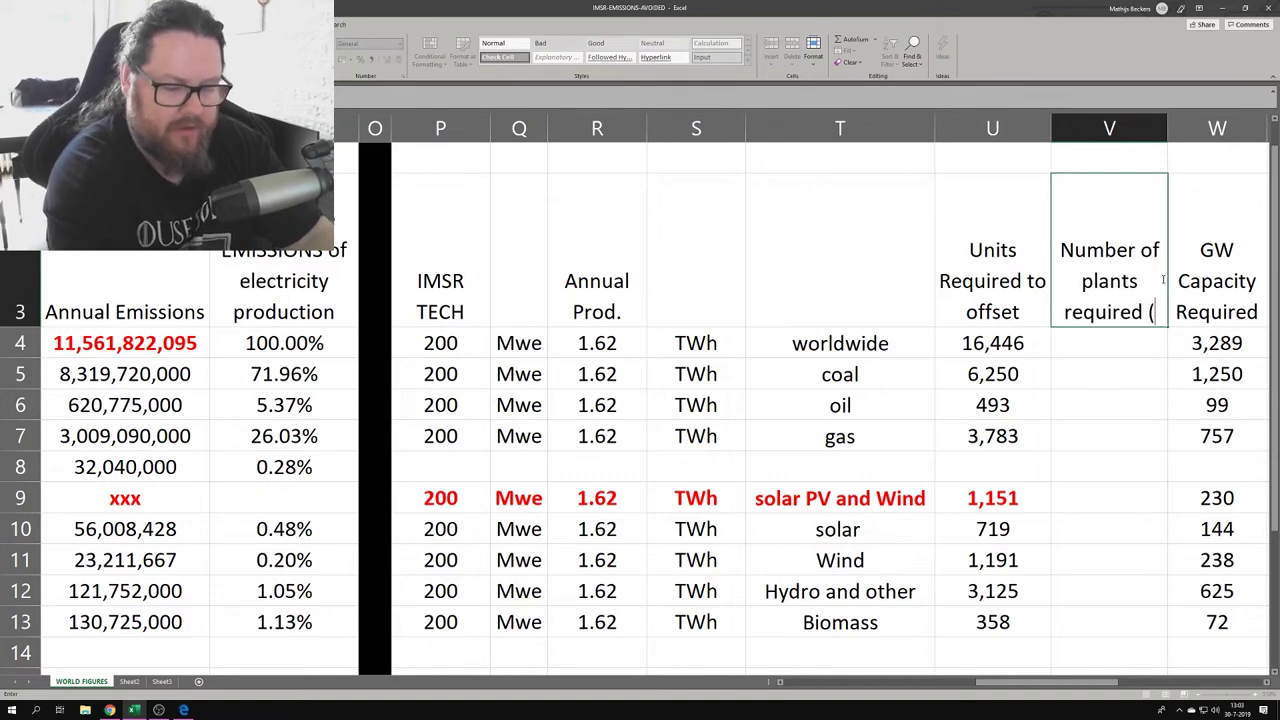
{"action": "type", "text": "8unit plant)"}
{"action": "key", "text": "Return"}
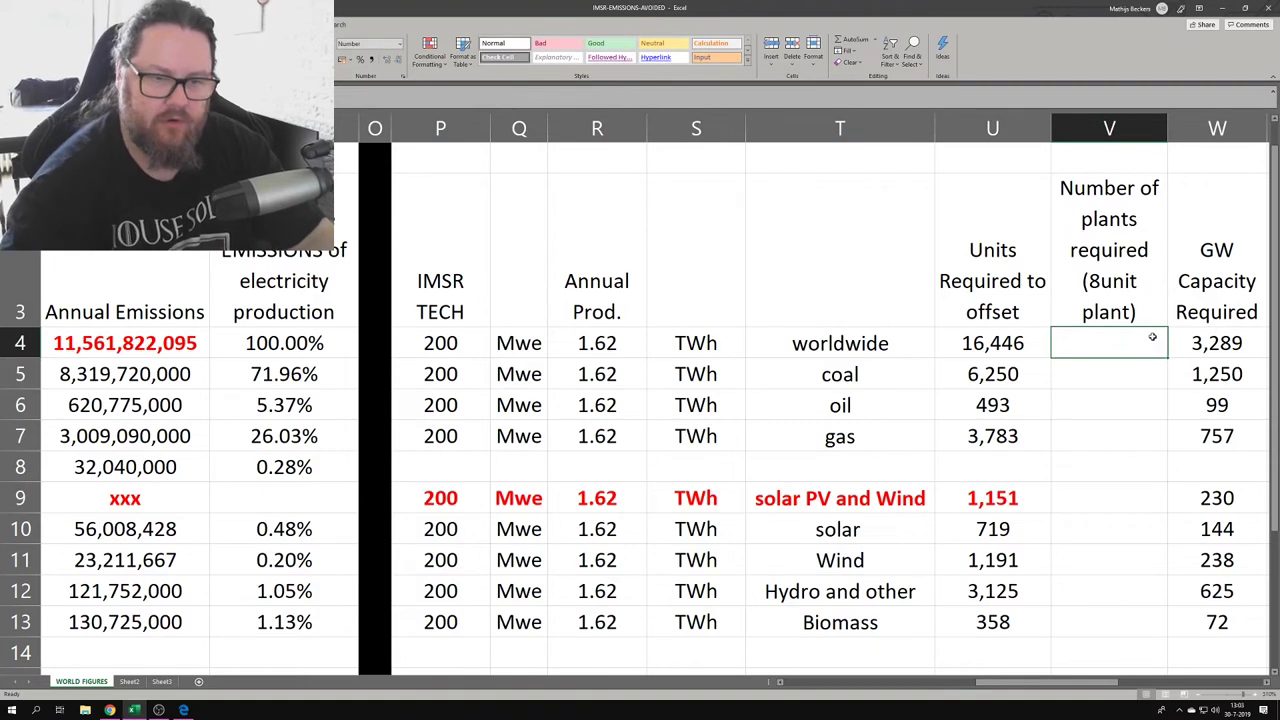
Step: Enter the formula =U4/8 in V4 to calculate the number of plants required worldwide
{"action": "type", "text": "="}
{"action": "left_click", "coordinate": [1018, 342]}
{"action": "type", "text": "/8"}
{"action": "key", "text": "Return"}
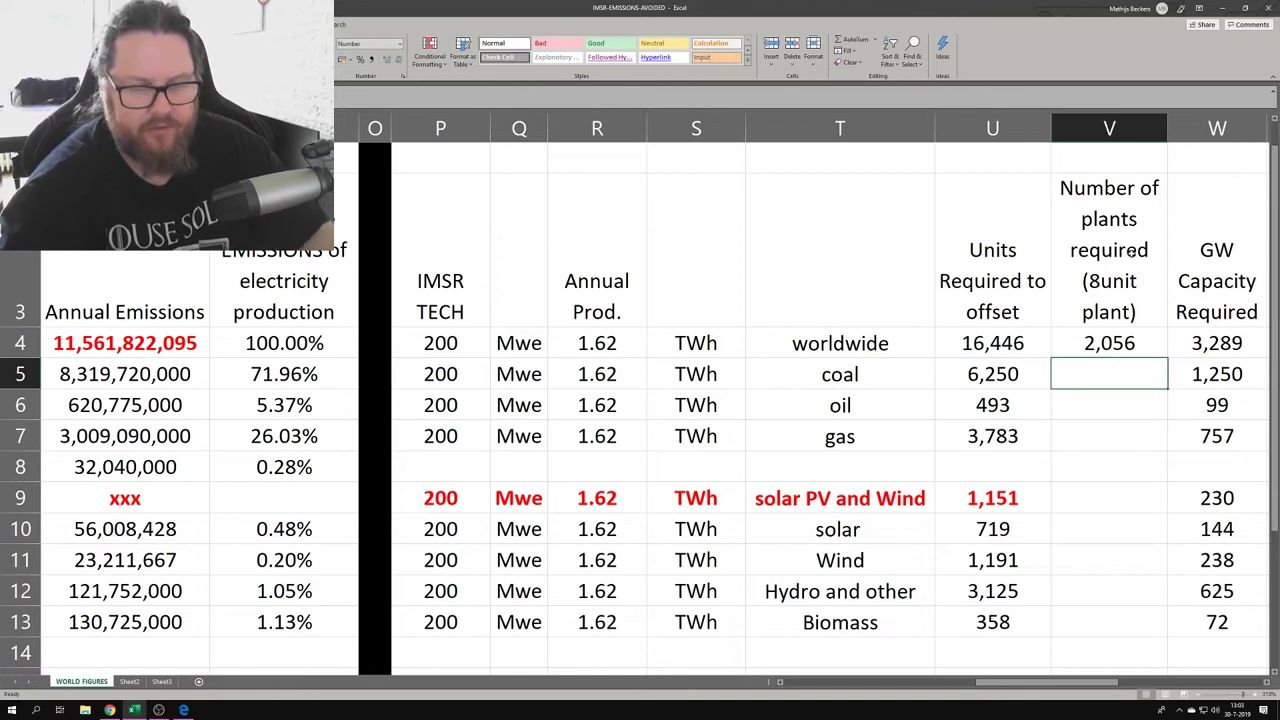
Step: Fill the V4 plant formula down through the Biomass row and clear V8 in the blank row
{"action": "left_click", "coordinate": [1120, 344]}
{"action": "left_click_drag", "start_coordinate": [1165, 360], "coordinate": [1157, 642]}
{"action": "left_click", "coordinate": [1113, 467]}
{"action": "key", "text": "Delete"}
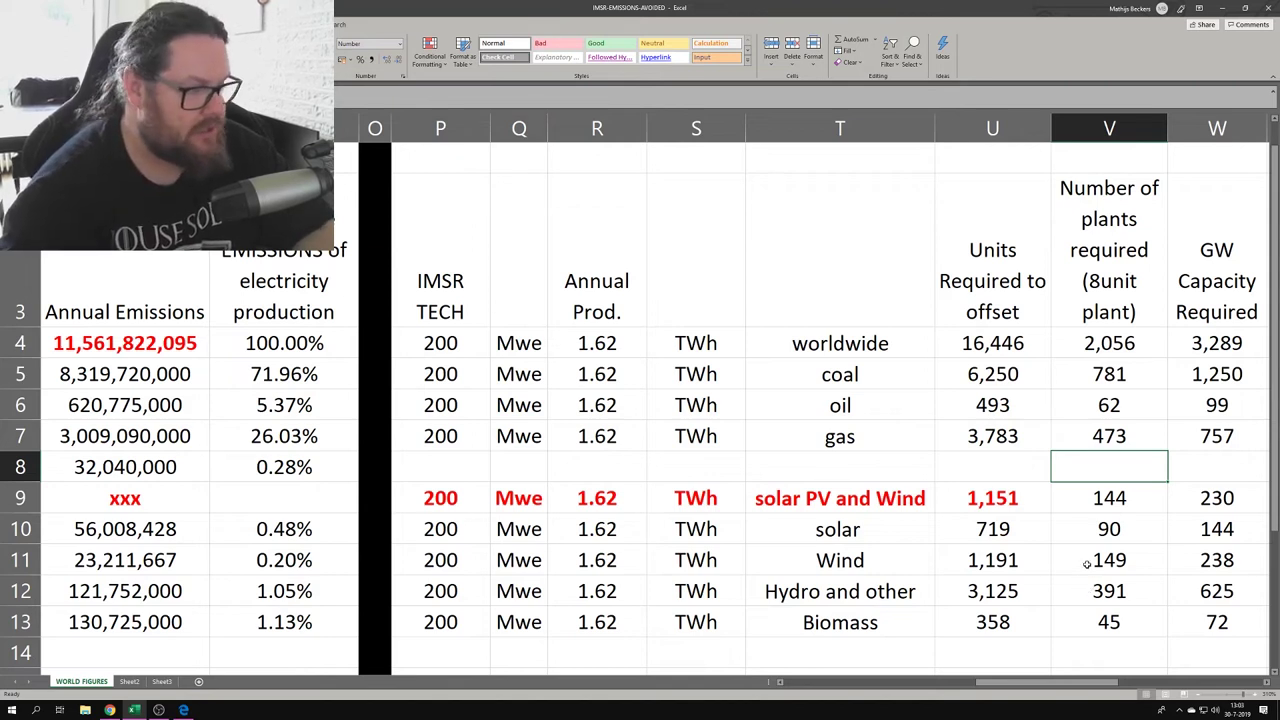
Step: Review the units and number of plants required to offset coal and gas
{"action": "left_click", "coordinate": [1127, 370]}
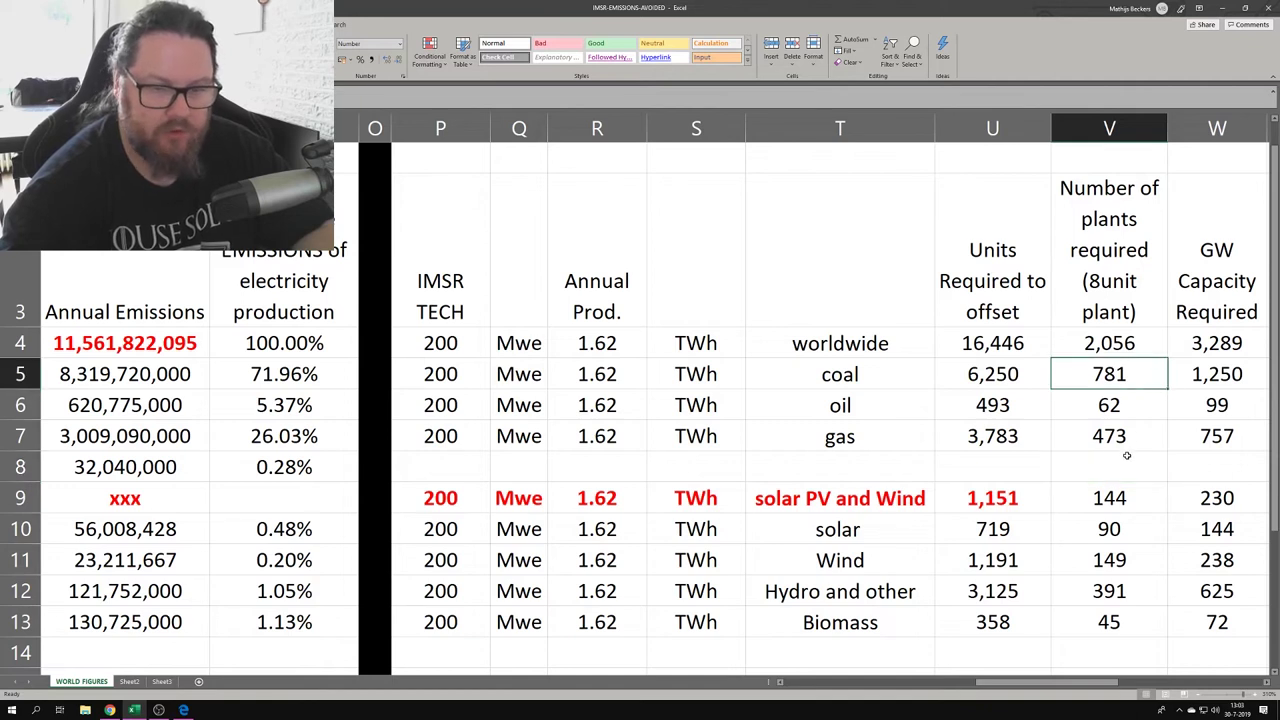
{"action": "left_click_drag", "start_coordinate": [816, 371], "coordinate": [1093, 373]}
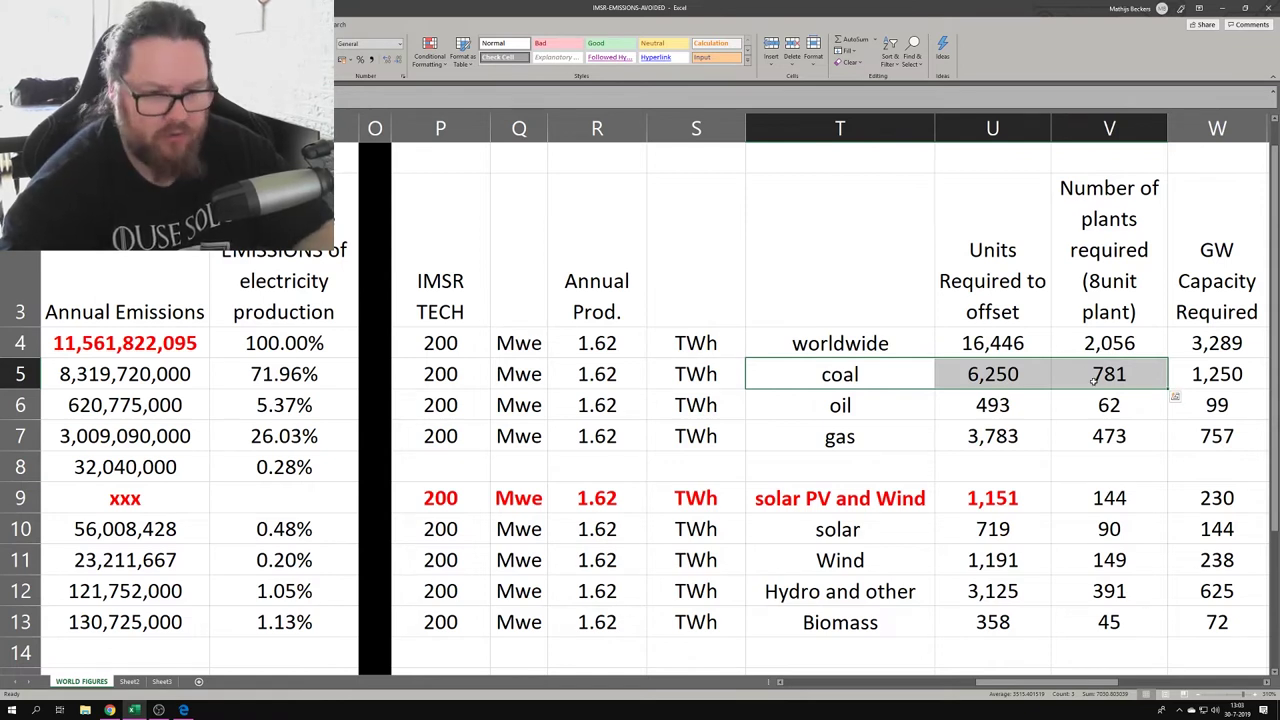
{"action": "left_click_drag", "start_coordinate": [1055, 685], "coordinate": [1063, 689]}
{"action": "scroll", "coordinate": [1063, 692], "scroll_direction": "left", "scroll_amount": 1}
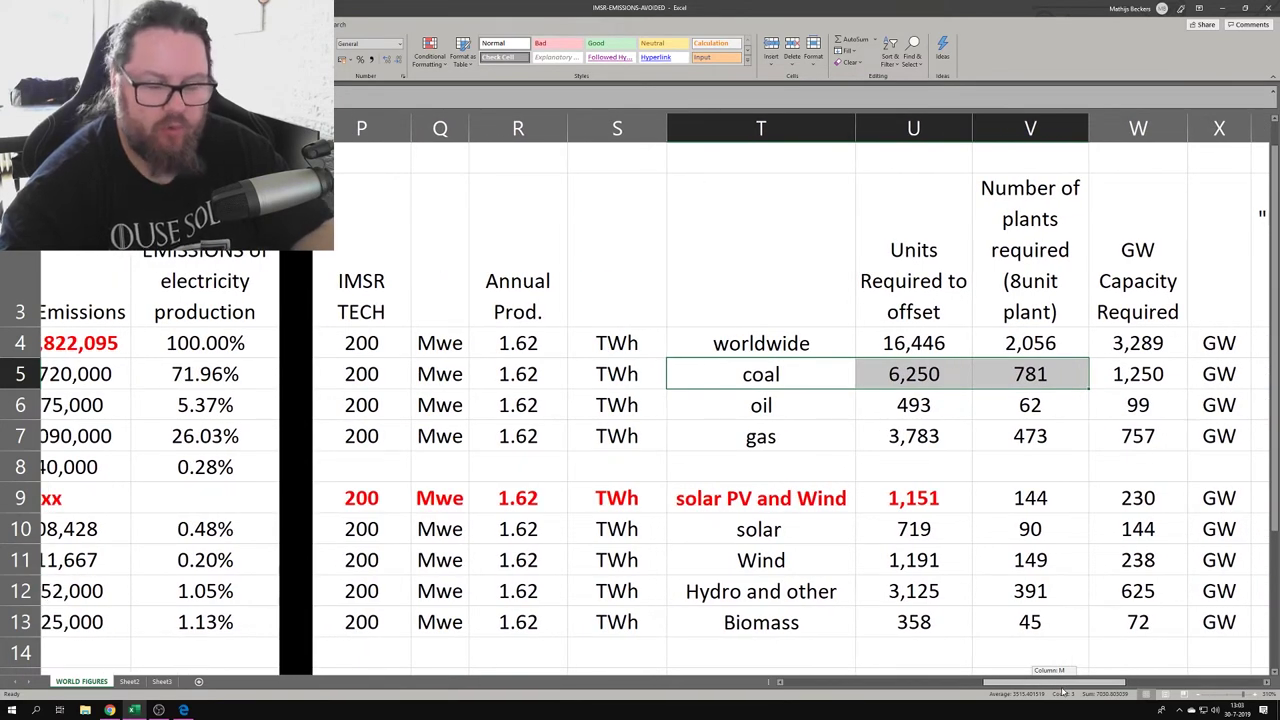
{"action": "scroll", "coordinate": [1063, 692], "scroll_direction": "left", "scroll_amount": 2}
{"action": "left_click", "coordinate": [1090, 436]}
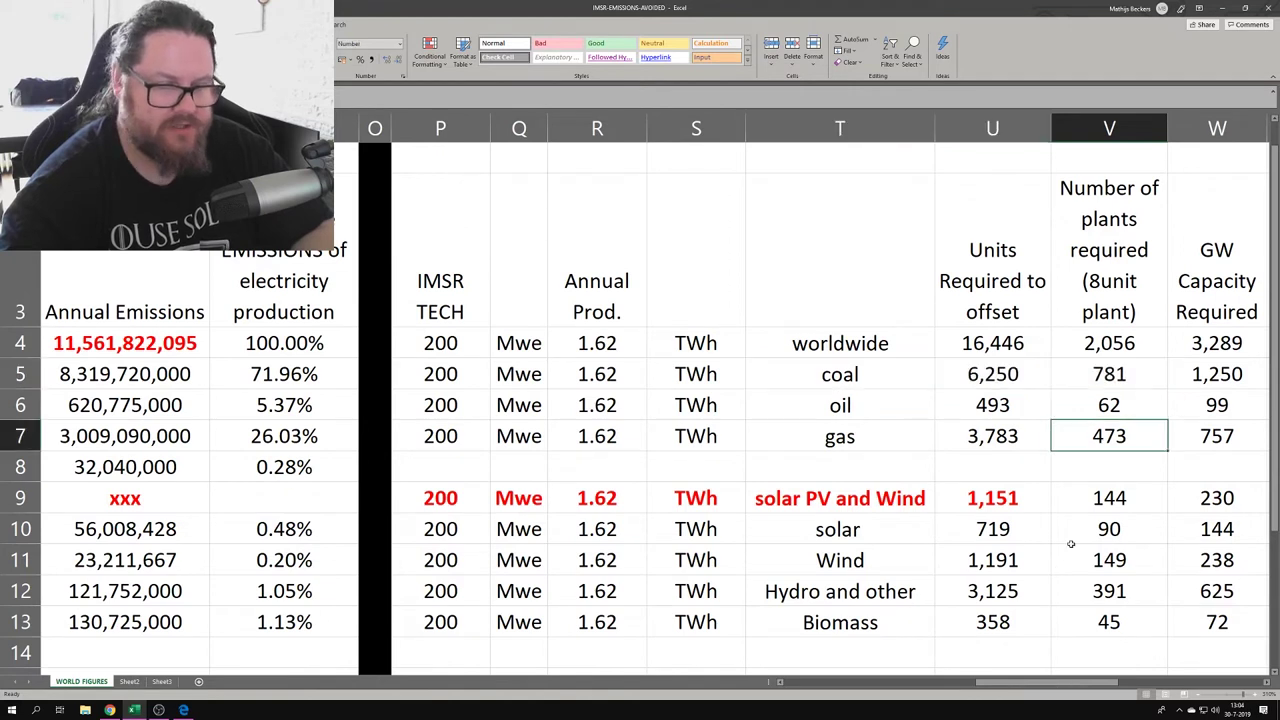
Step: Compare the worldwide units required in U4 with Y4, and review the IMSR fuel and materials production emissions for all sources
{"action": "left_click_drag", "start_coordinate": [1007, 669], "coordinate": [1067, 690]}
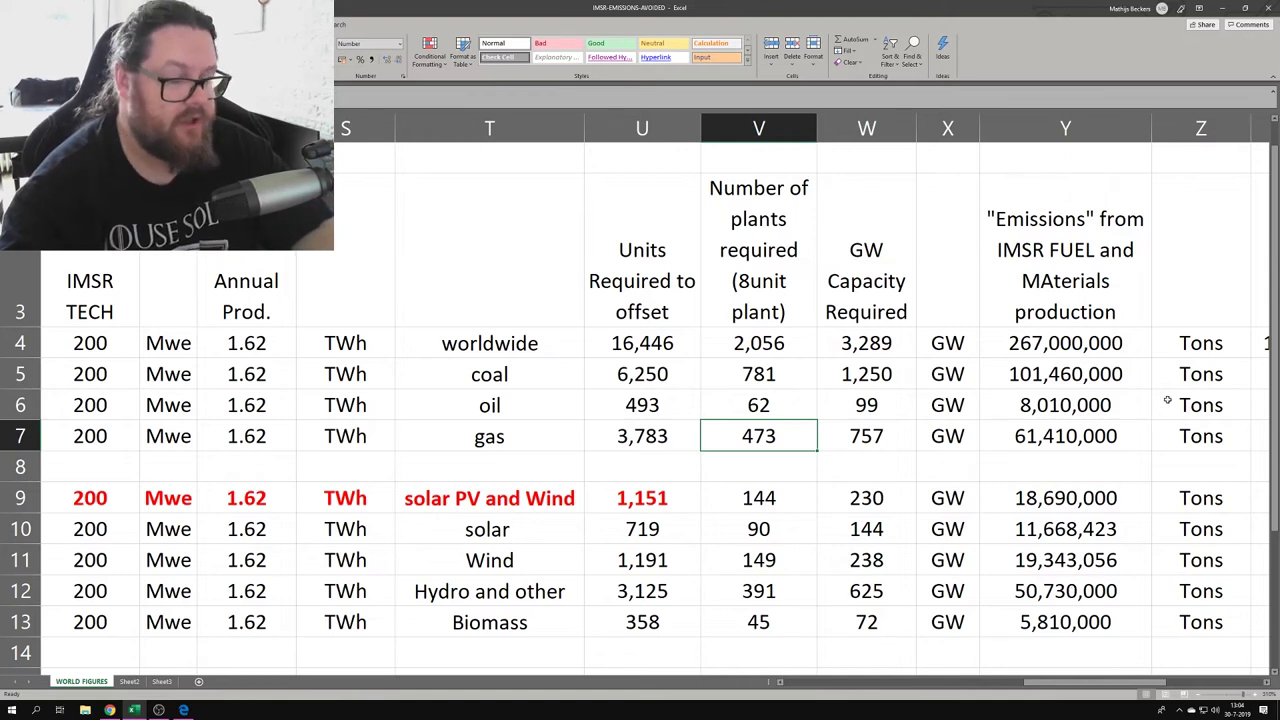
{"action": "left_click", "coordinate": [1092, 345]}
{"action": "left_click", "coordinate": [641, 345]}
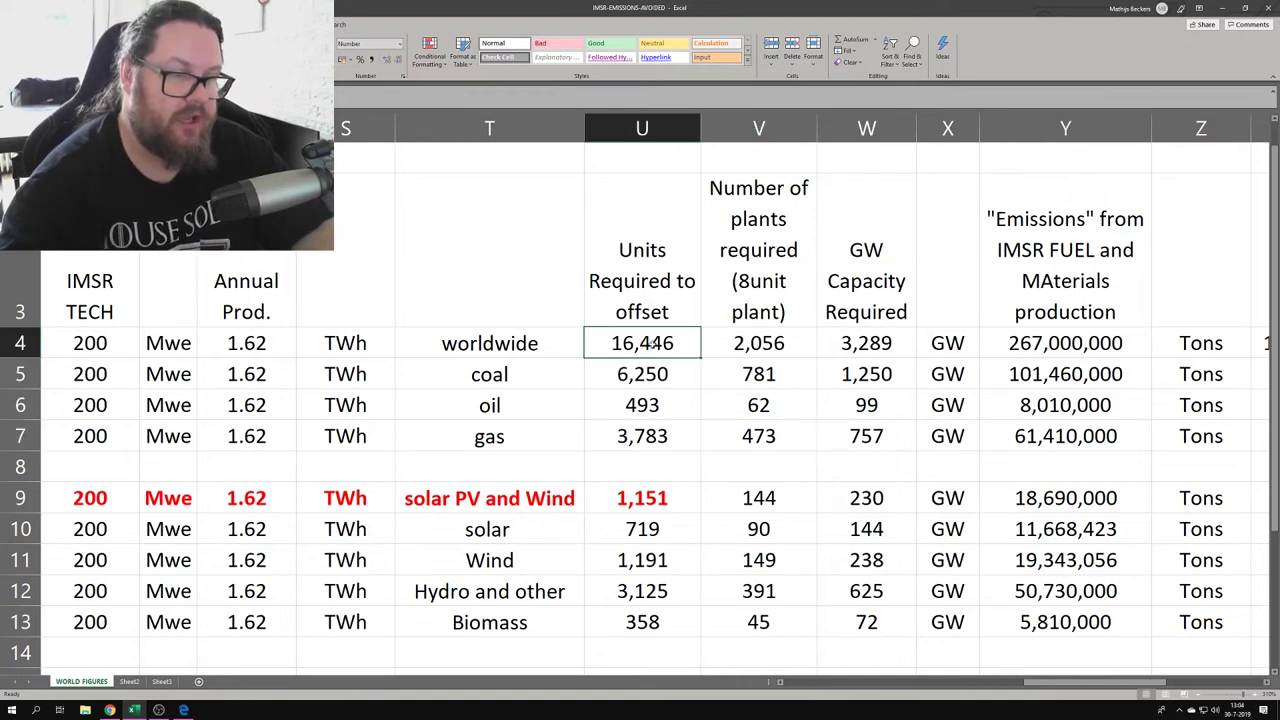
{"action": "left_click", "coordinate": [1040, 346]}
{"action": "left_click", "coordinate": [617, 347]}
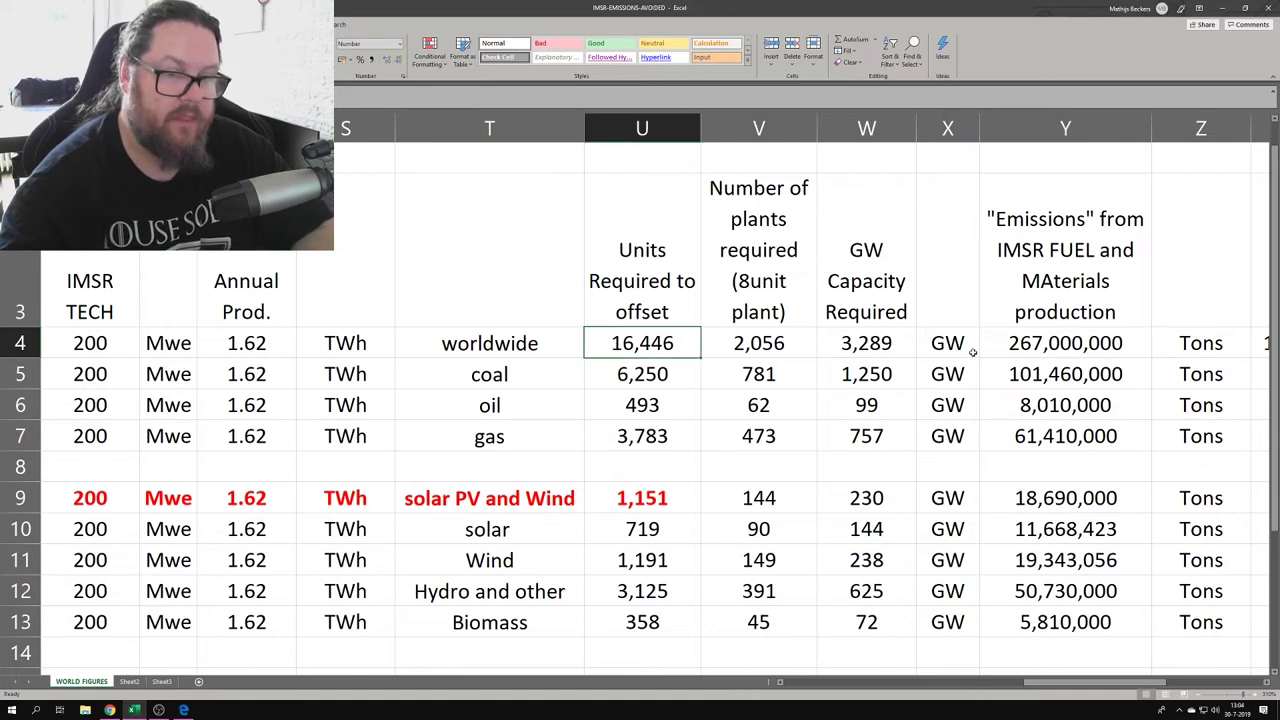
{"action": "left_click", "coordinate": [1035, 349]}
{"action": "left_click", "coordinate": [609, 340]}
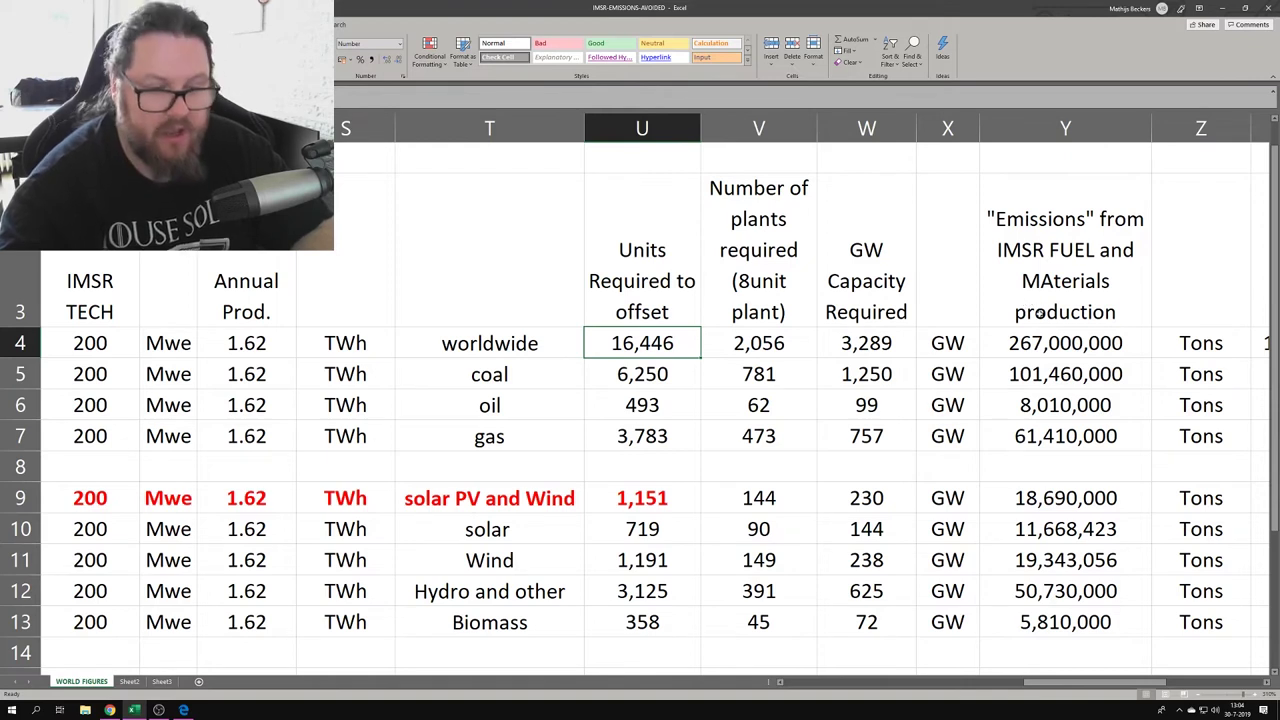
{"action": "left_click_drag", "start_coordinate": [1084, 343], "coordinate": [1080, 650]}
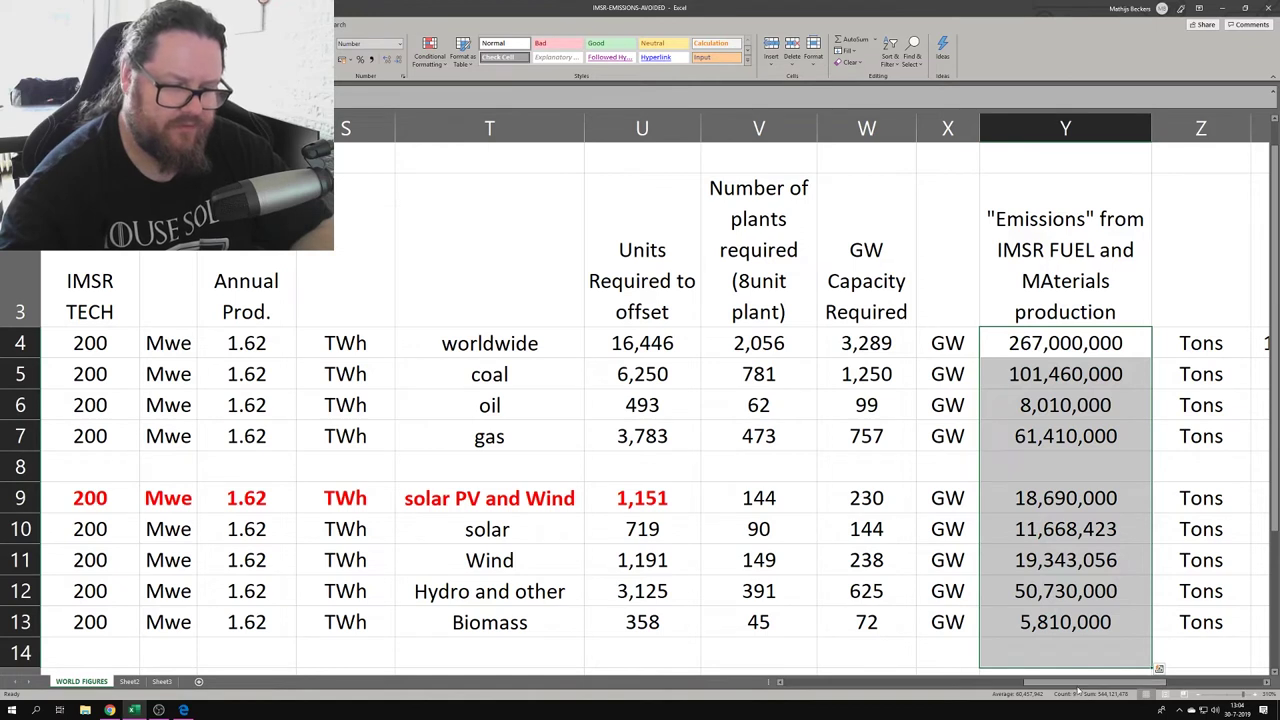
Step: Examine the emissions avoided in tons and the emissions avoided percentages in AB, from worldwide down to hydro and other
{"action": "left_click_drag", "start_coordinate": [1085, 691], "coordinate": [1160, 707]}
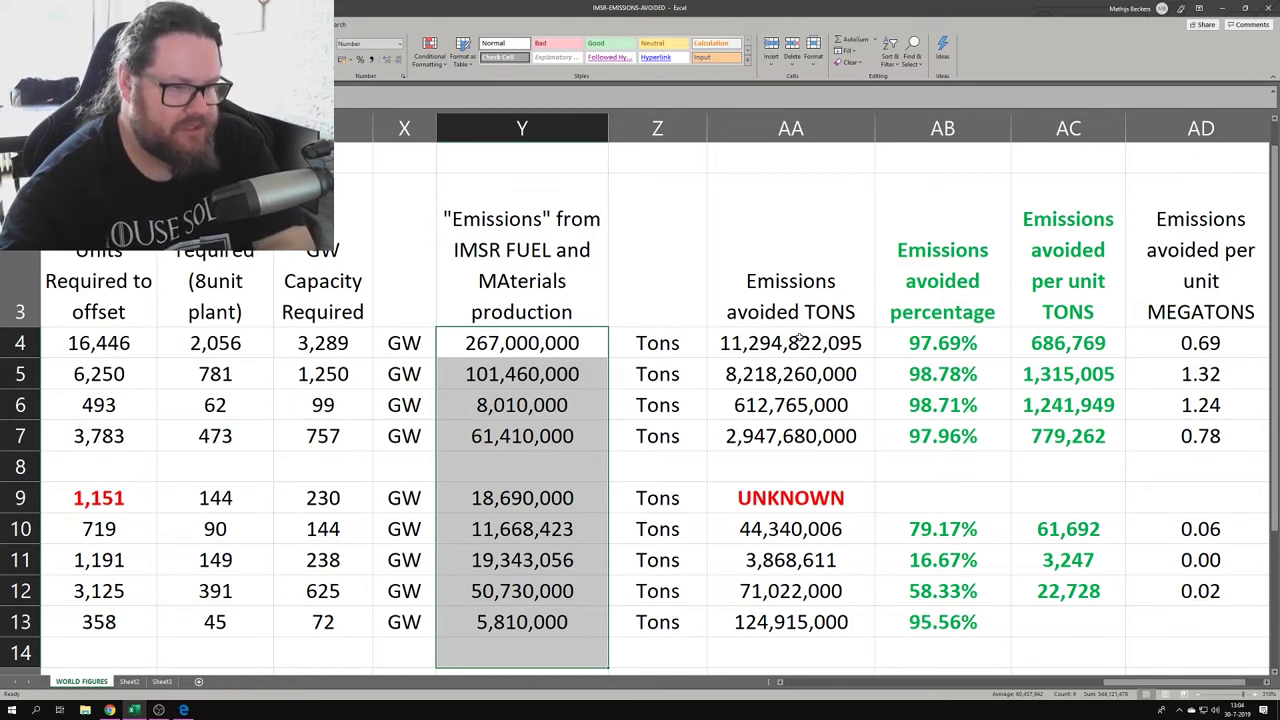
{"action": "left_click", "coordinate": [800, 341]}
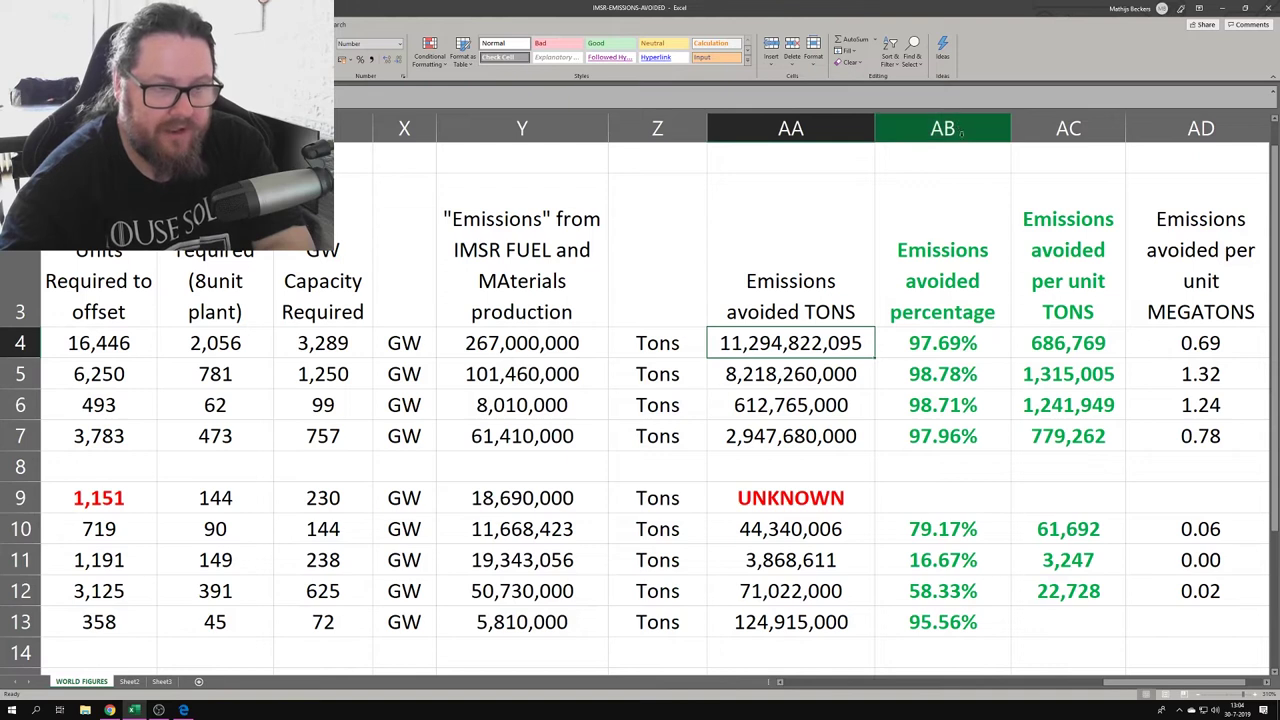
{"action": "left_click", "coordinate": [960, 131]}
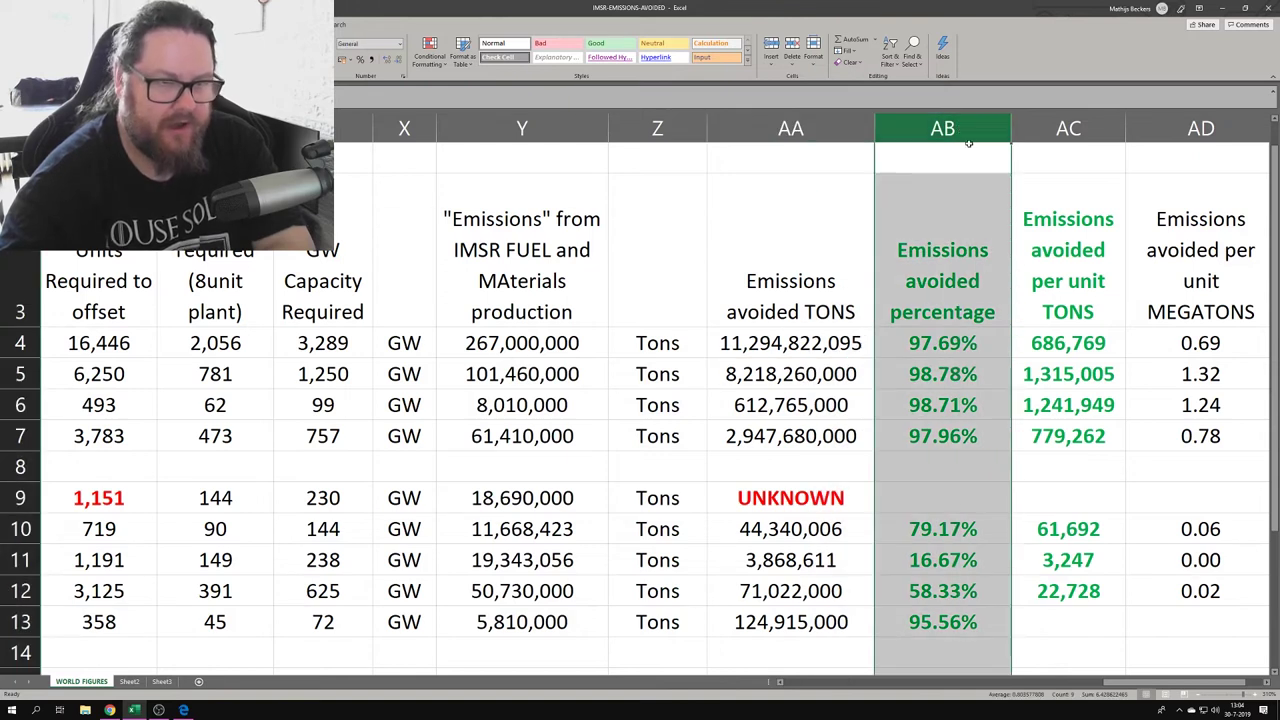
{"action": "left_click", "coordinate": [947, 342]}
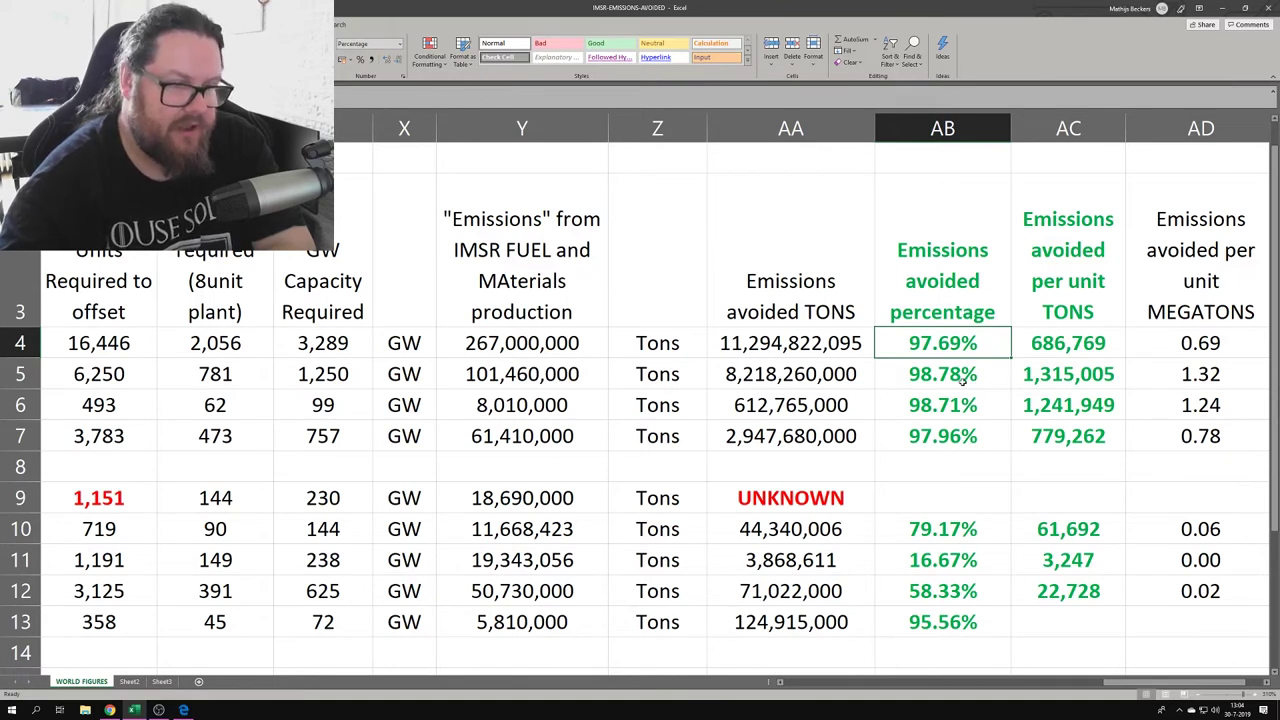
{"action": "left_click", "coordinate": [962, 382]}
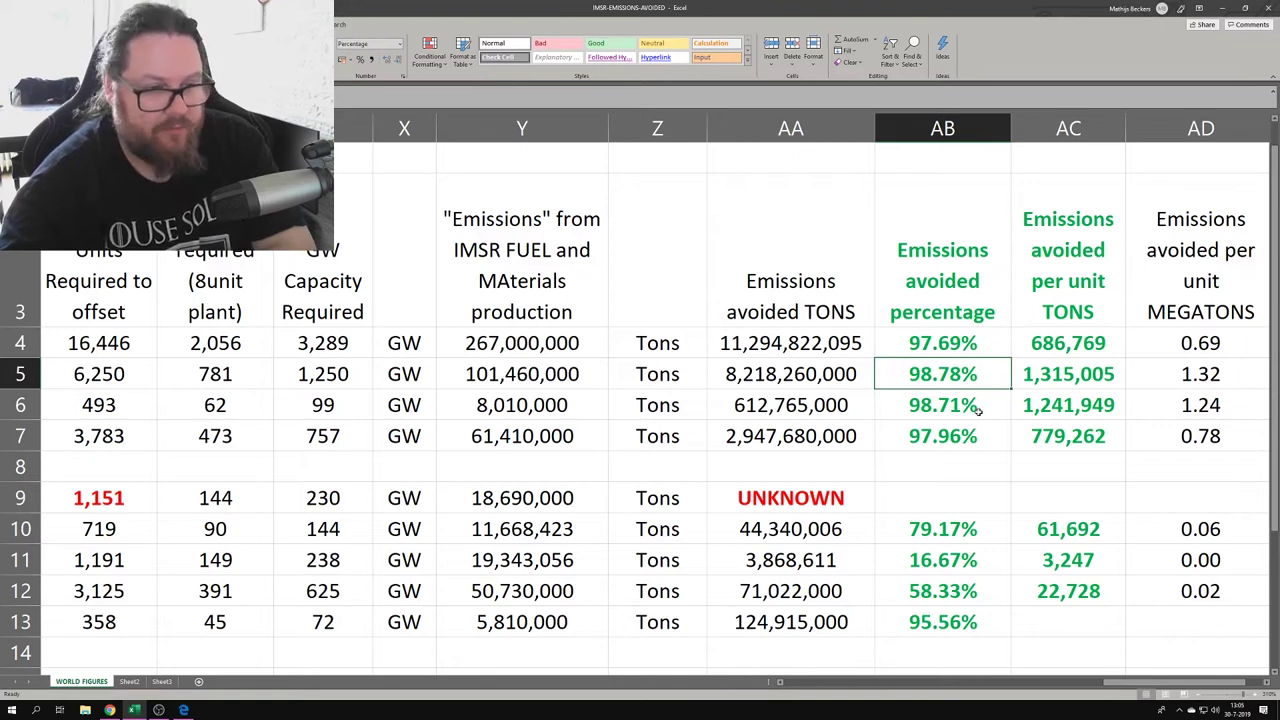
{"action": "left_click", "coordinate": [955, 412]}
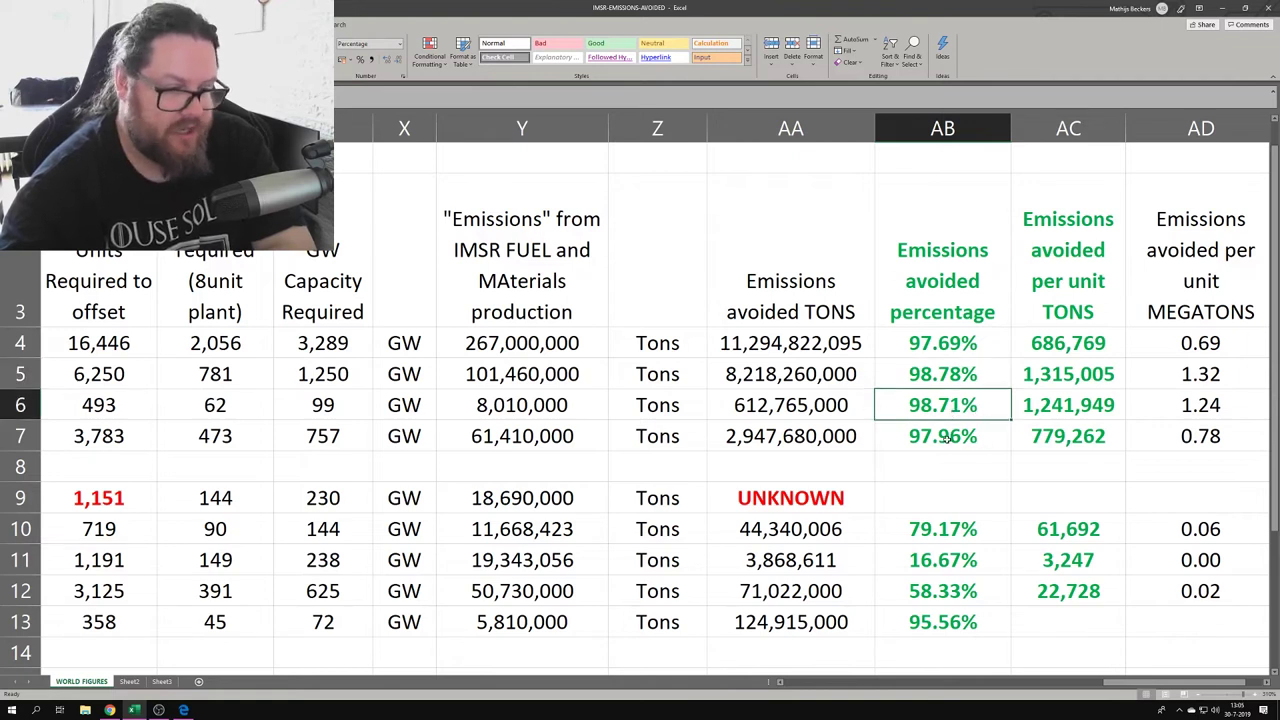
{"action": "left_click", "coordinate": [944, 438]}
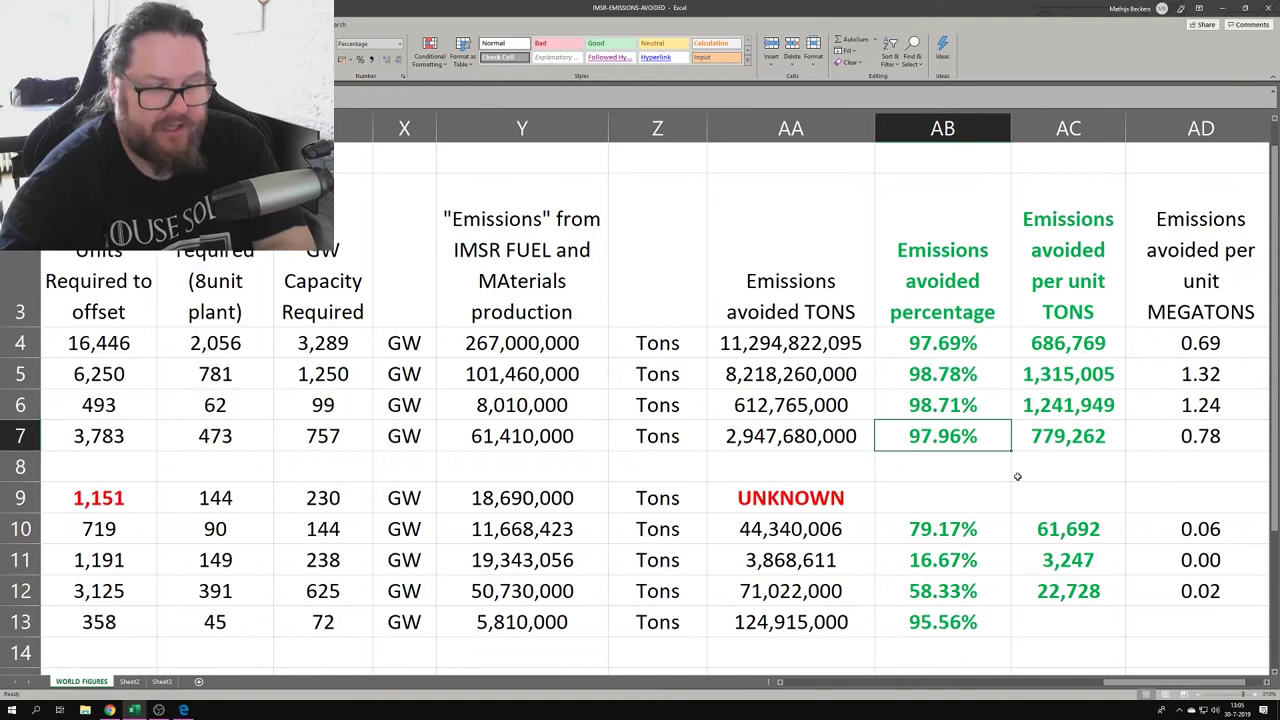
{"action": "left_click", "coordinate": [953, 526]}
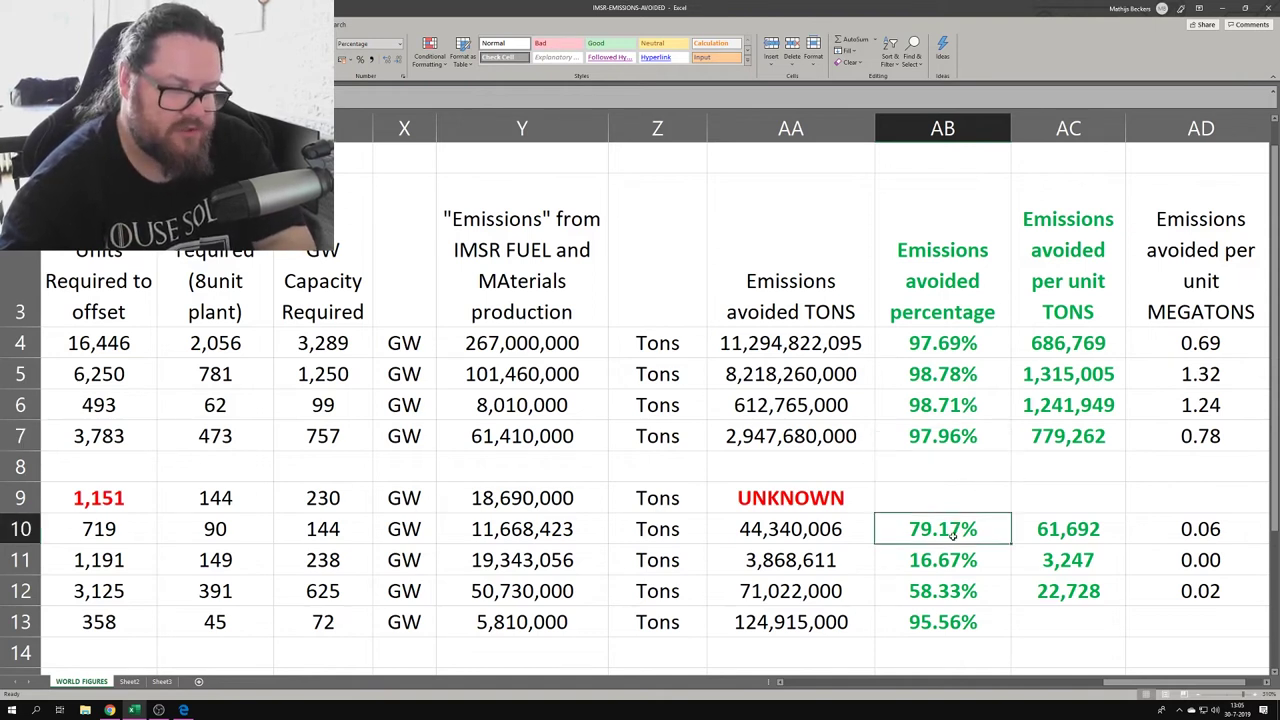
{"action": "left_click", "coordinate": [930, 570]}
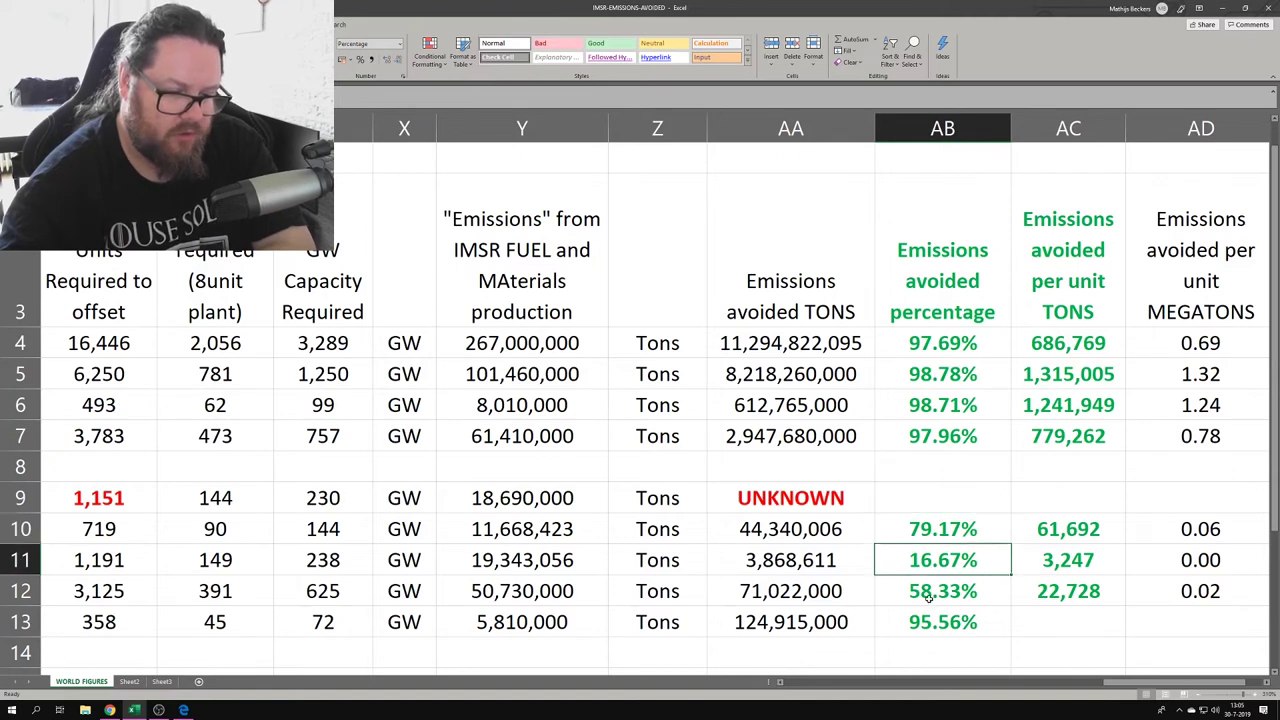
{"action": "left_click", "coordinate": [929, 602]}
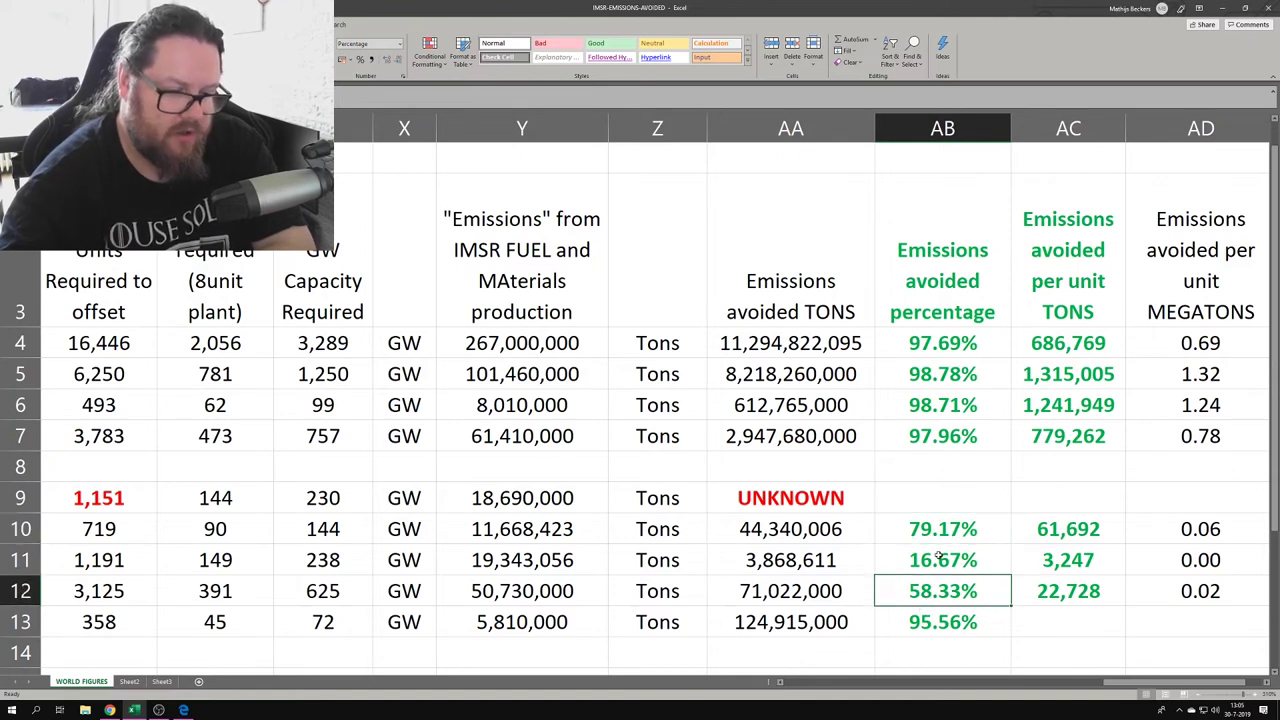
{"action": "left_click_drag", "start_coordinate": [1186, 681], "coordinate": [1150, 711]}
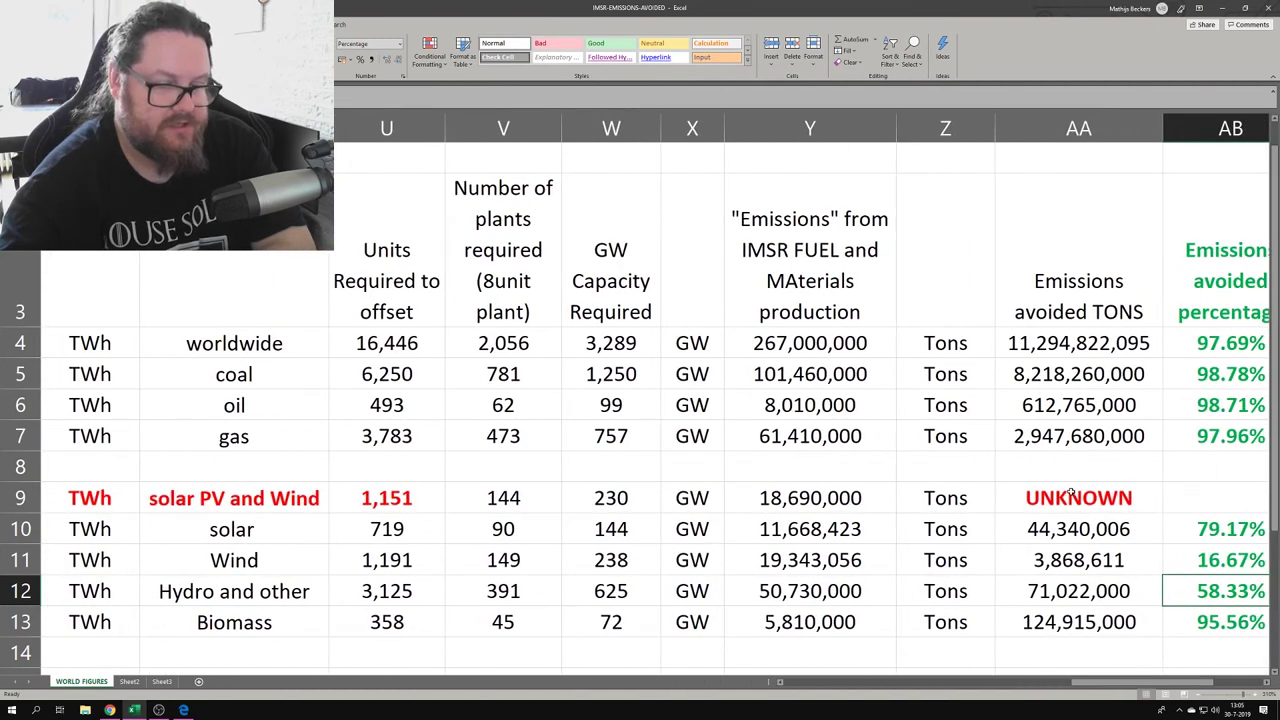
Step: Examine the emissions avoided in tons for solar PV and wind and for solar, and the avoided percentages for hydro and biomass
{"action": "left_click", "coordinate": [1073, 495]}
{"action": "left_click", "coordinate": [1068, 527]}
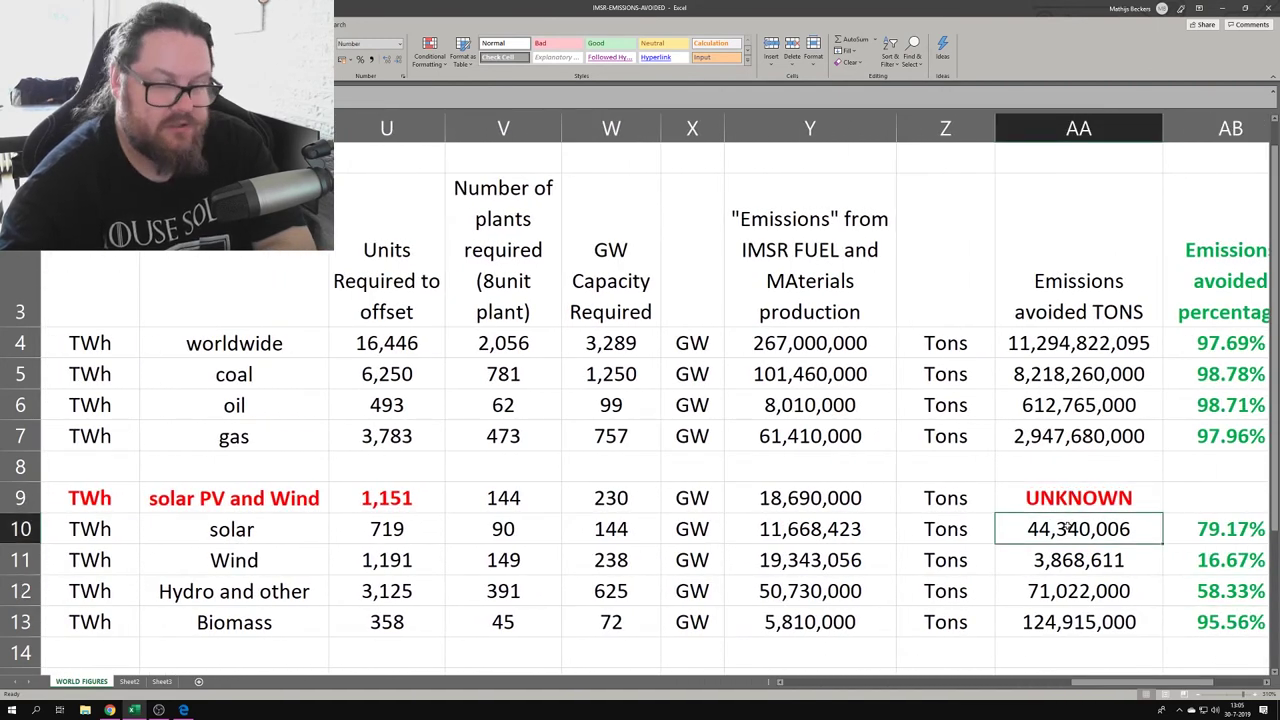
{"action": "left_click_drag", "start_coordinate": [1102, 686], "coordinate": [1137, 692]}
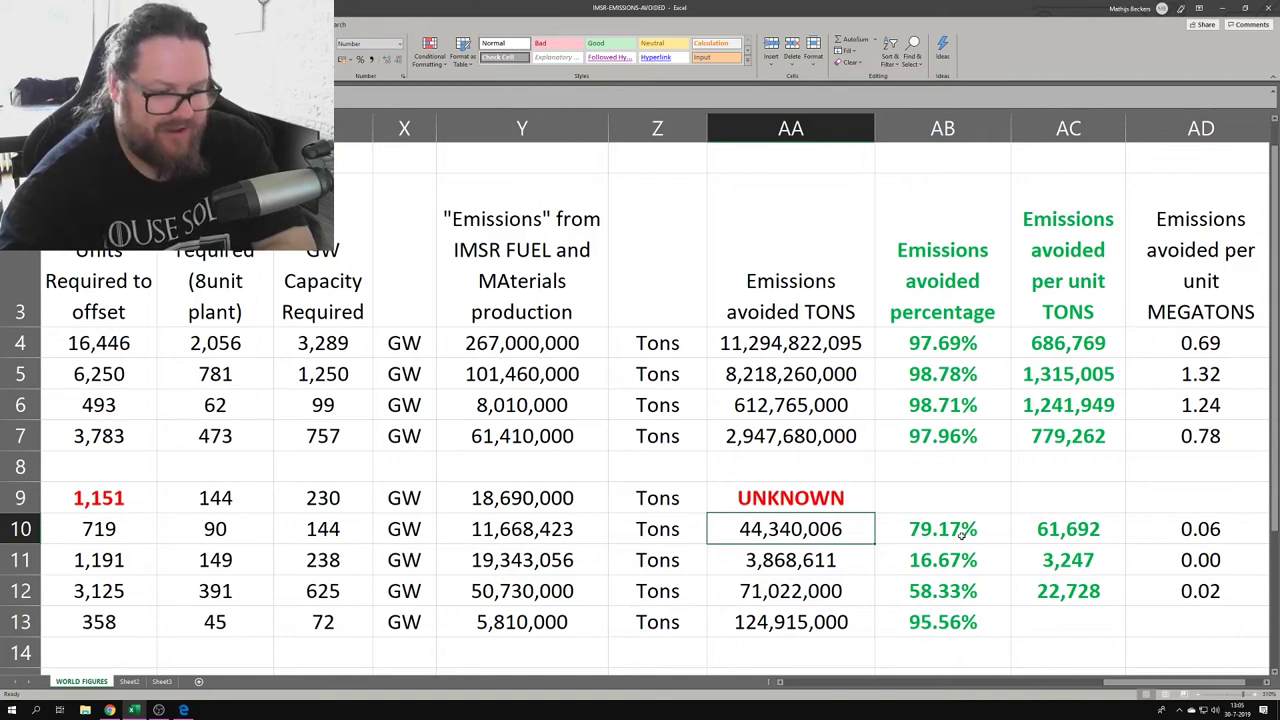
{"action": "left_click", "coordinate": [966, 584]}
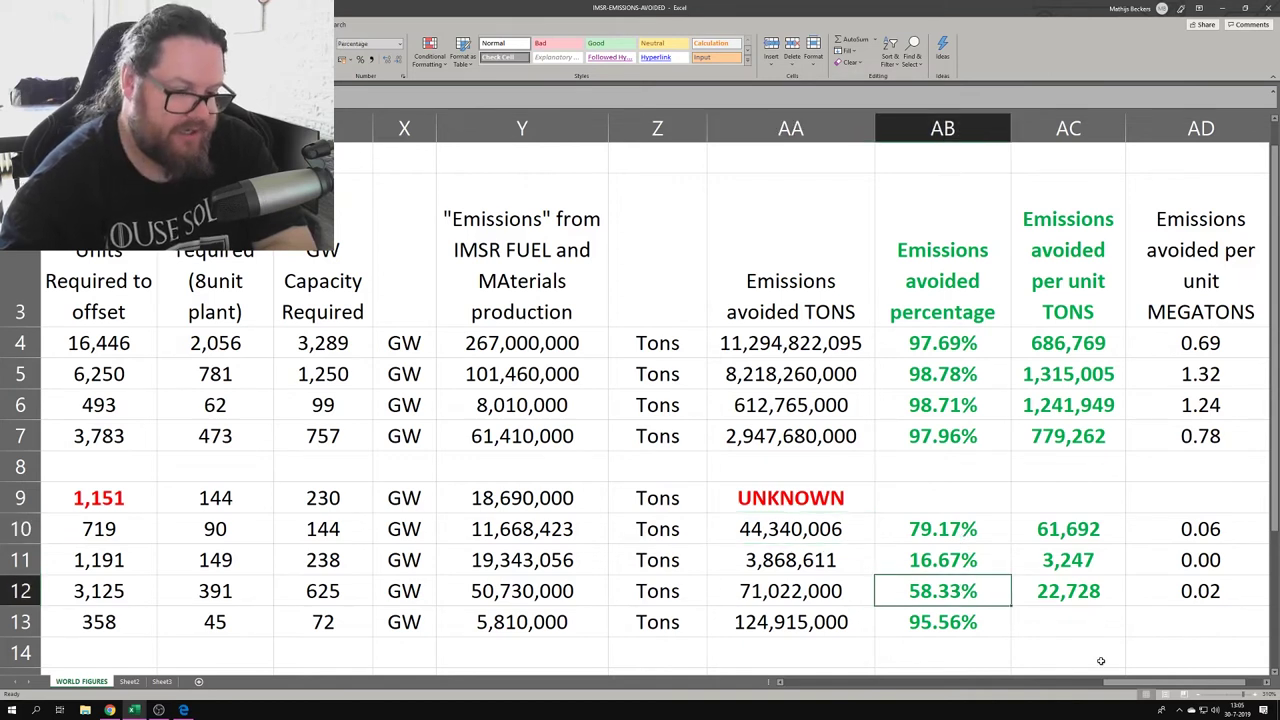
{"action": "left_click", "coordinate": [941, 630]}
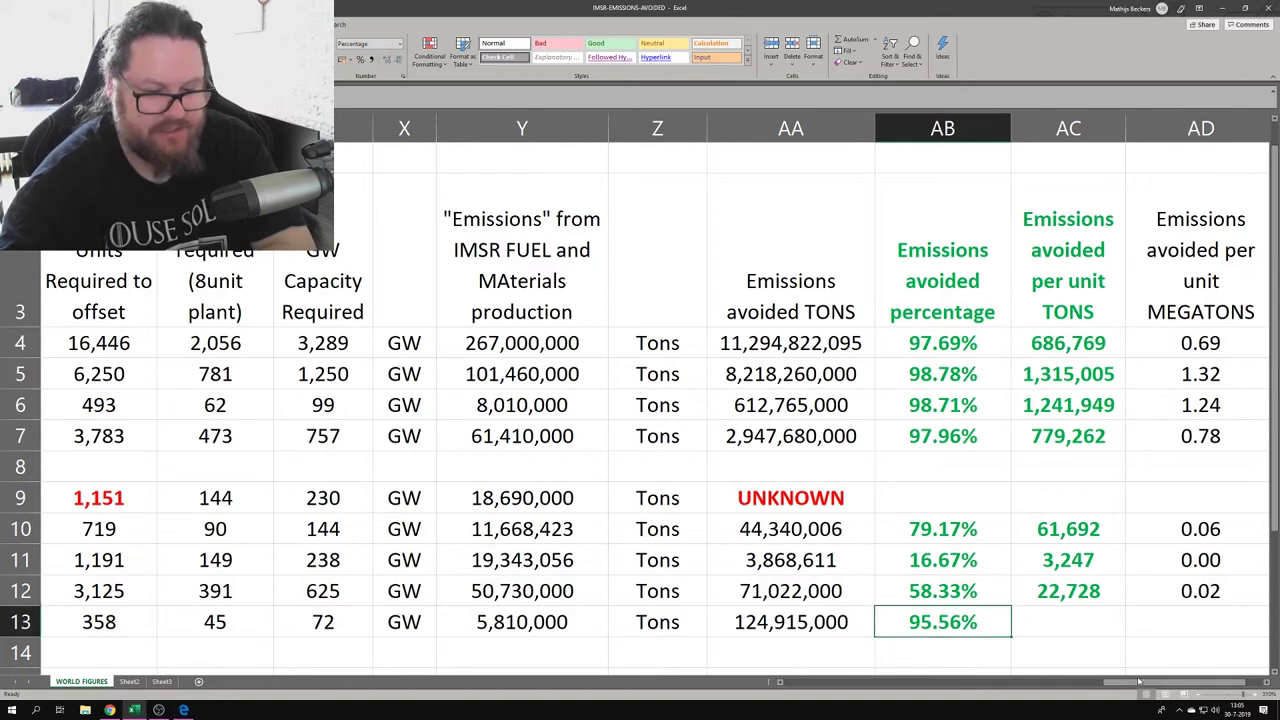
Step: Review the WORLD FIGURES sheet as a whole at 100% zoom, from the 2018 generation mix to the emissions avoided per unit
{"action": "mouse_move", "coordinate": [1146, 682]}
{"action": "left_mouse_down"}
{"action": "mouse_move", "coordinate": [1158, 683]}
{"action": "mouse_move", "coordinate": [1130, 692]}
{"action": "left_mouse_up"}
{"action": "left_click_drag", "start_coordinate": [808, 714], "coordinate": [808, 712]}
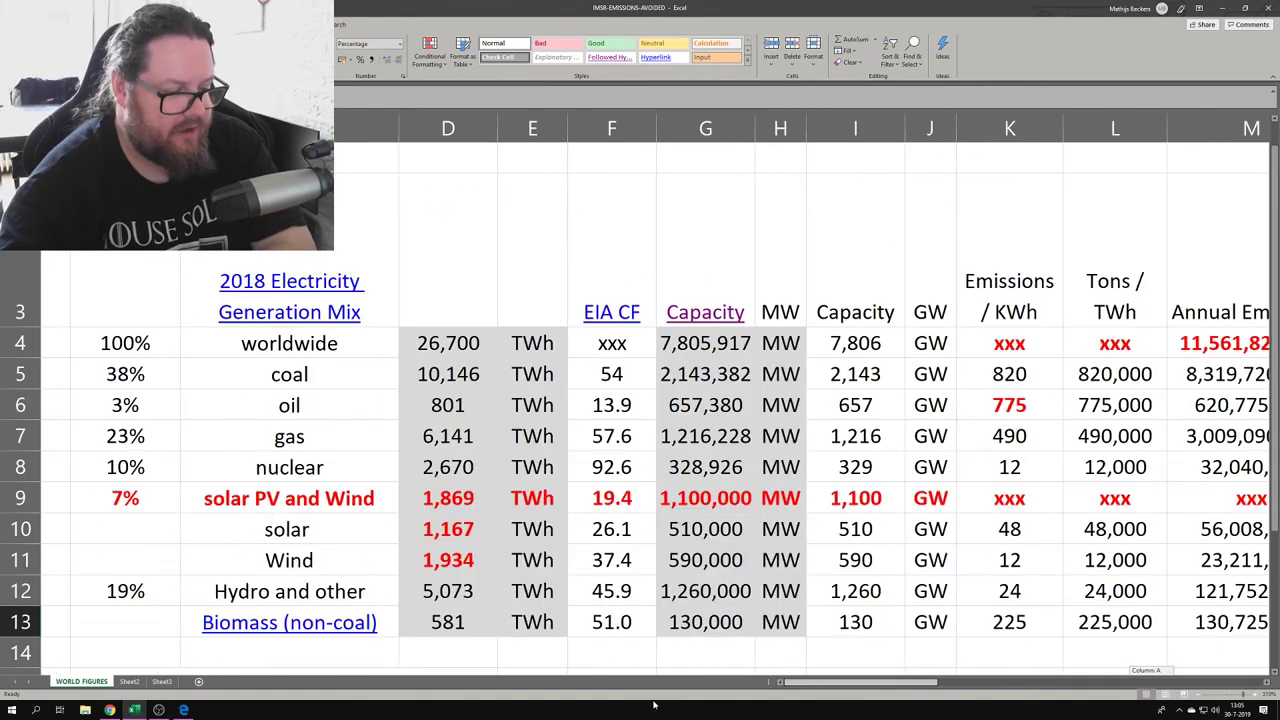
{"action": "scroll", "coordinate": [696, 385], "scroll_direction": "down", "scroll_amount": 5}
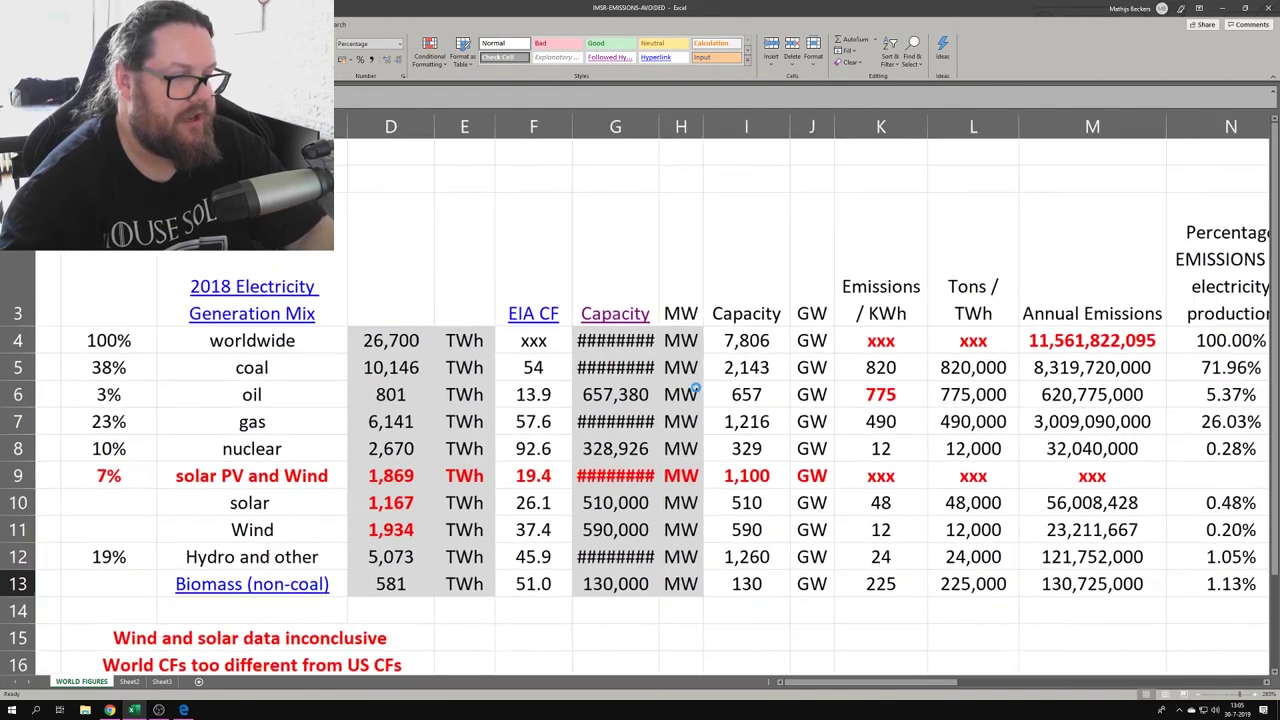
{"action": "scroll", "coordinate": [695, 389], "scroll_direction": "down", "scroll_amount": 3}
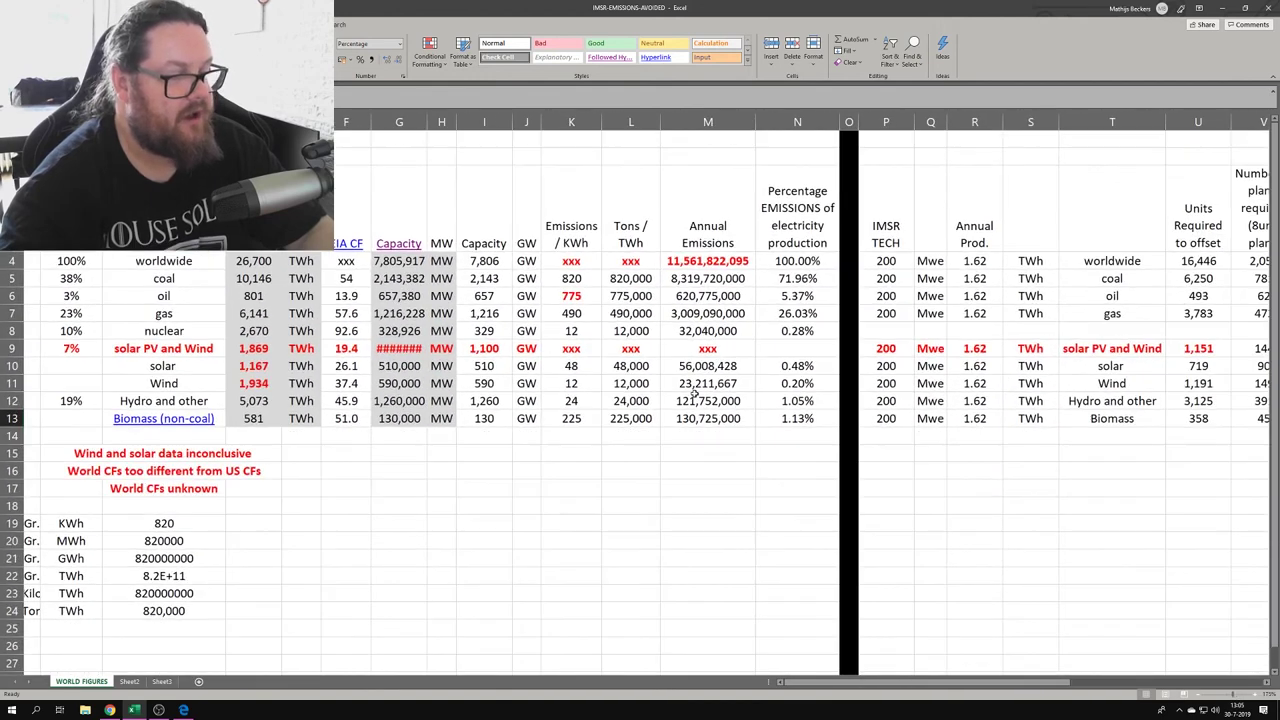
{"action": "scroll", "coordinate": [694, 393], "scroll_direction": "down", "scroll_amount": 1}
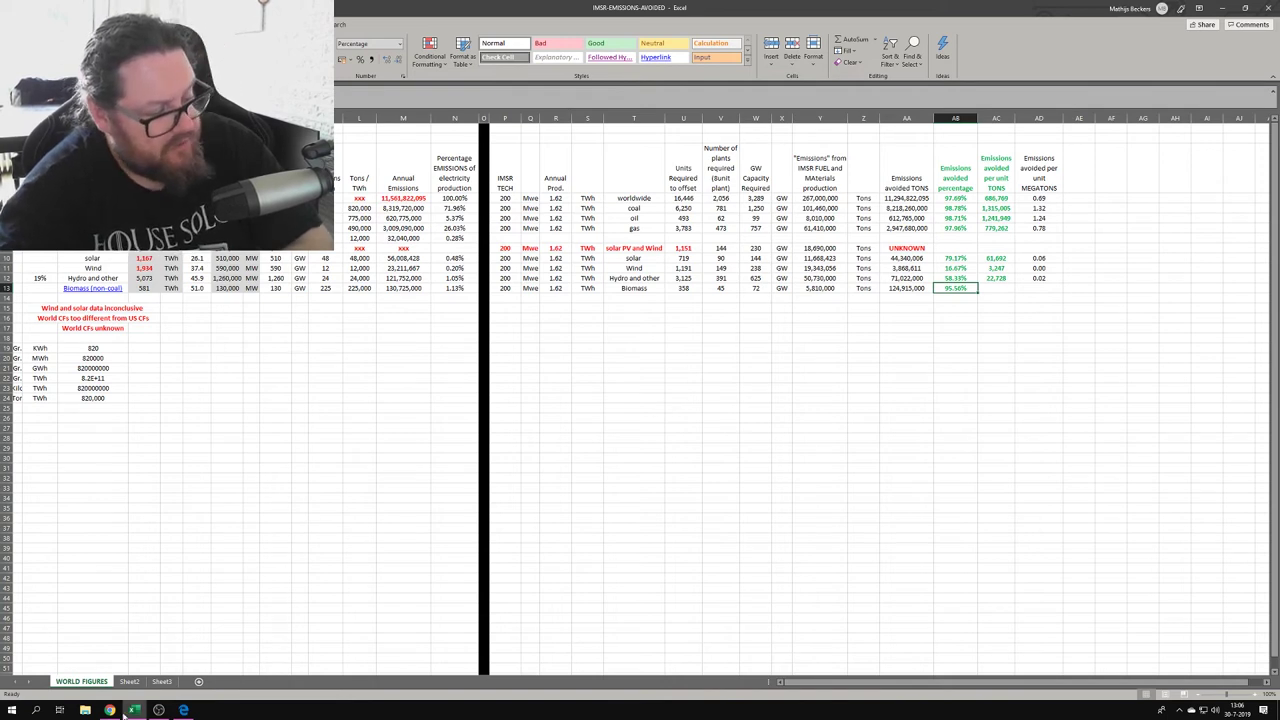
Step: Minimize the workbook and open the desktop image of The Nuclear Humanist's upcoming events in the photo viewer
{"action": "left_click", "coordinate": [109, 710]}
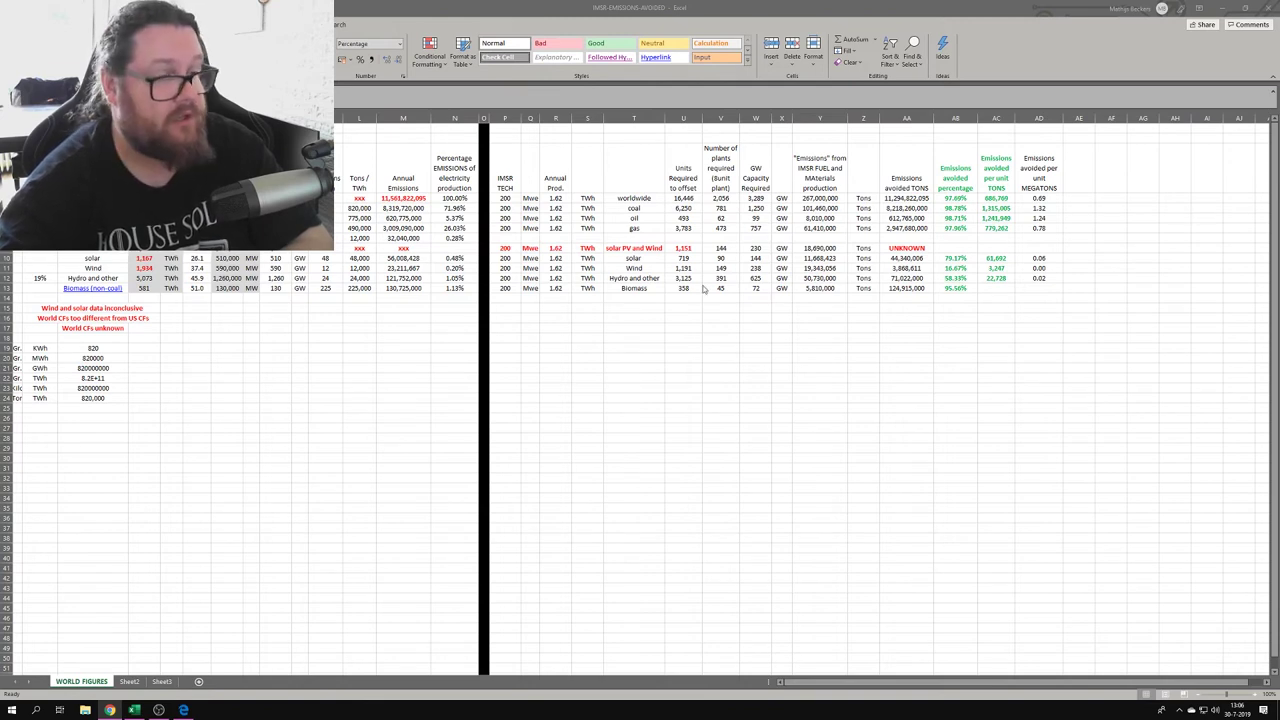
{"action": "left_click", "coordinate": [1228, 8]}
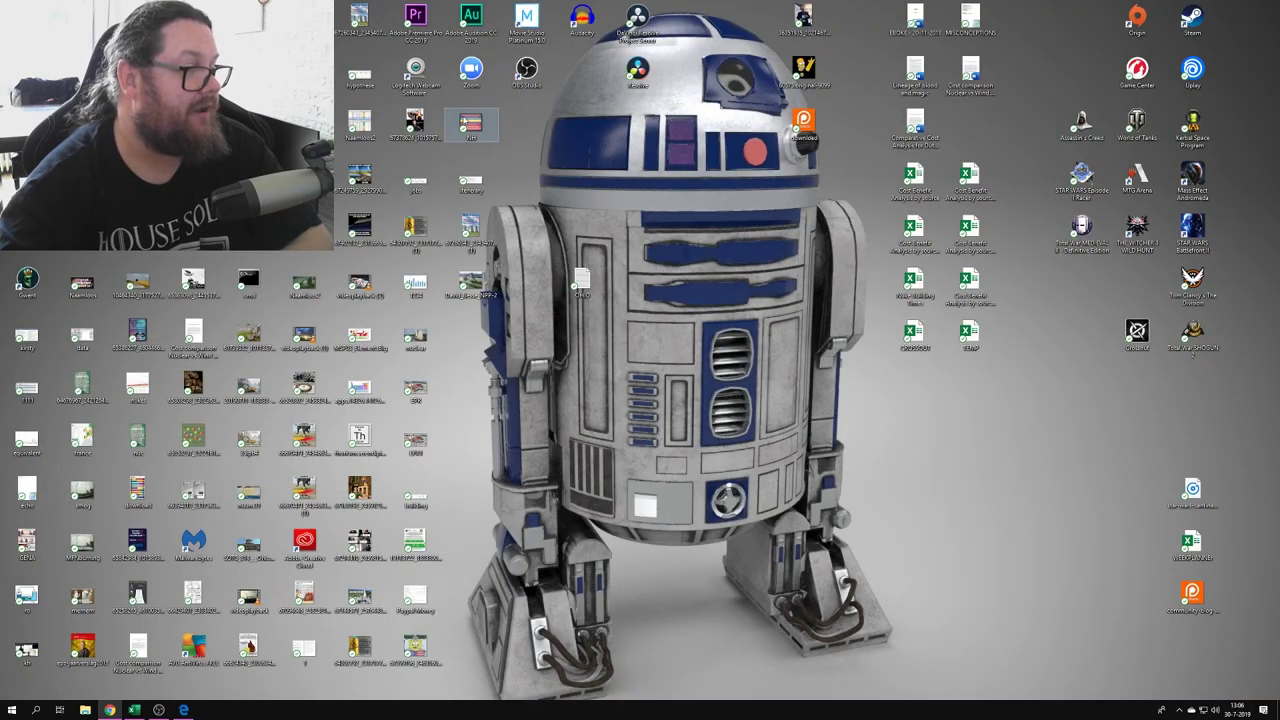
{"action": "double_click", "coordinate": [471, 124]}
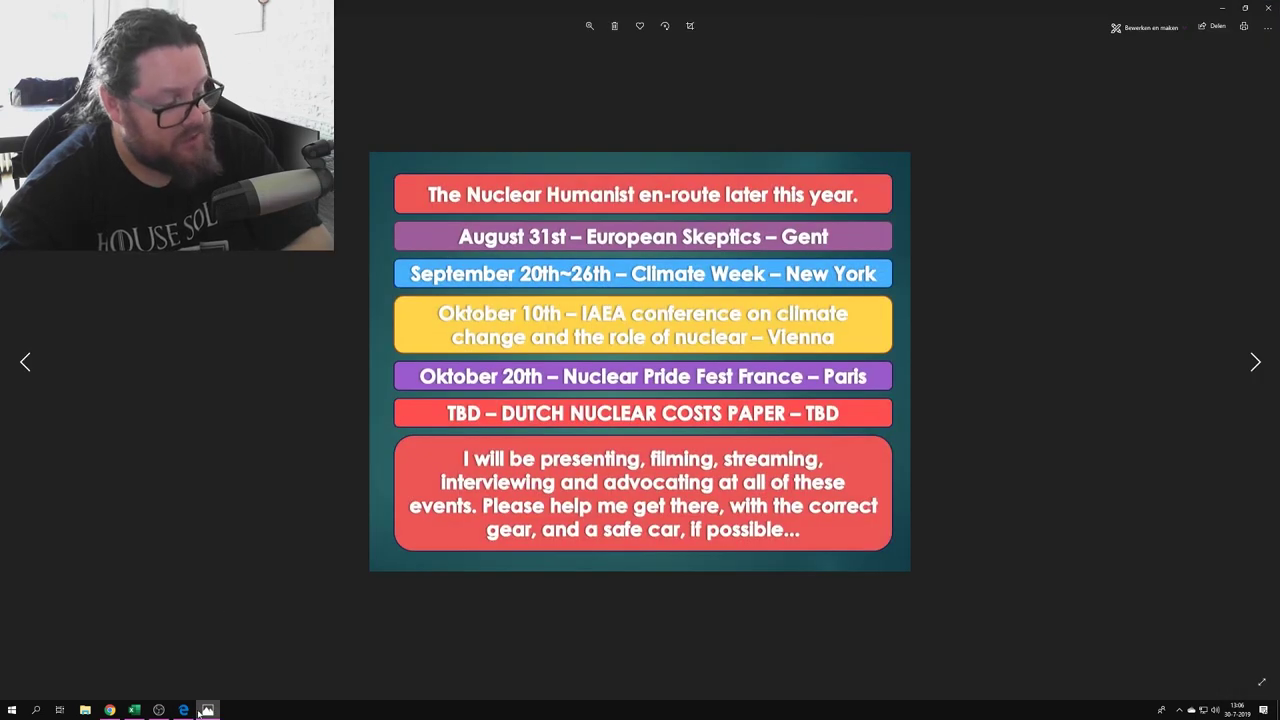
{"action": "left_click", "coordinate": [156, 710]}
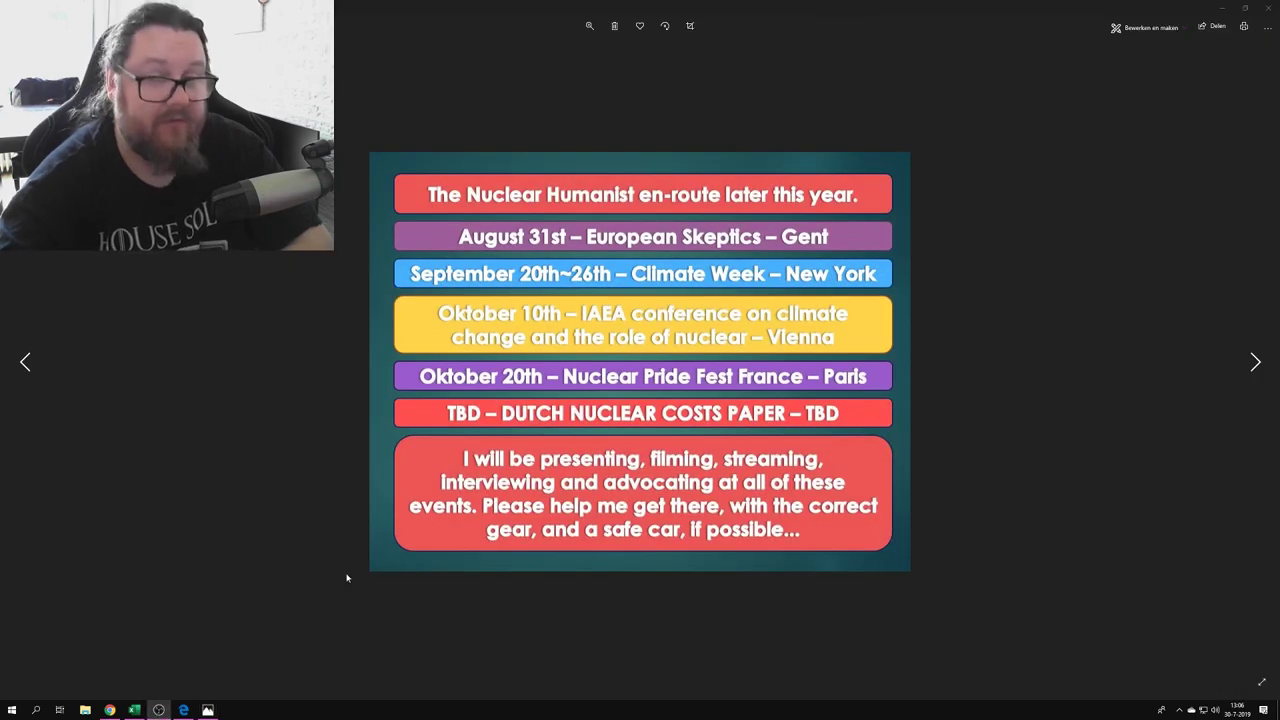